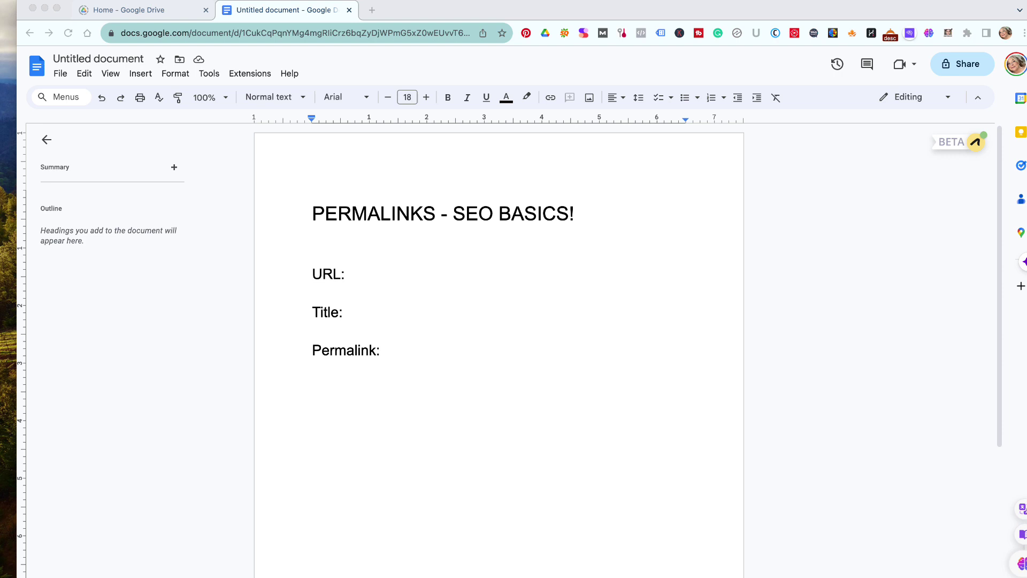
left_click(379, 275)
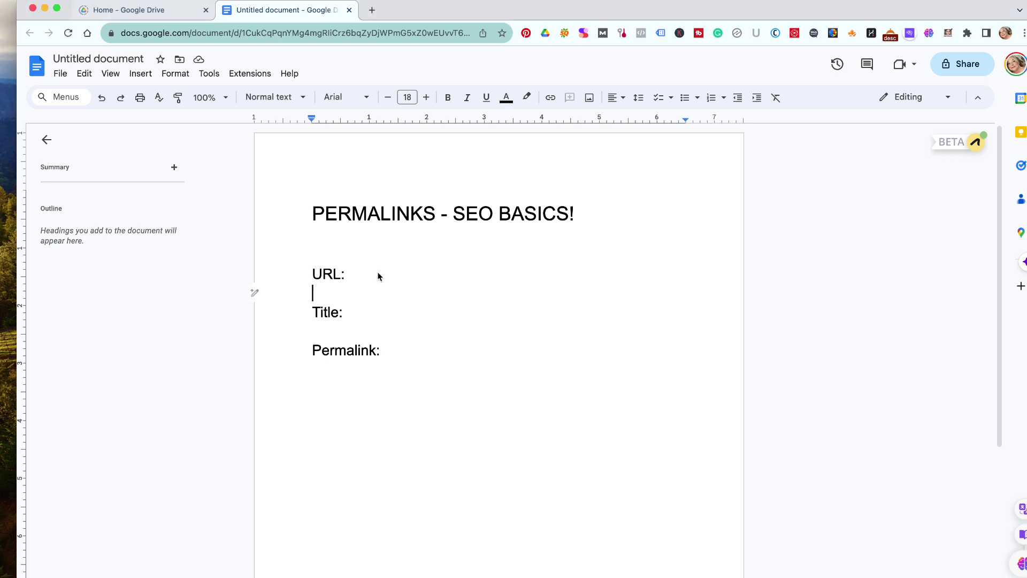
left_click(379, 272)
type("https")
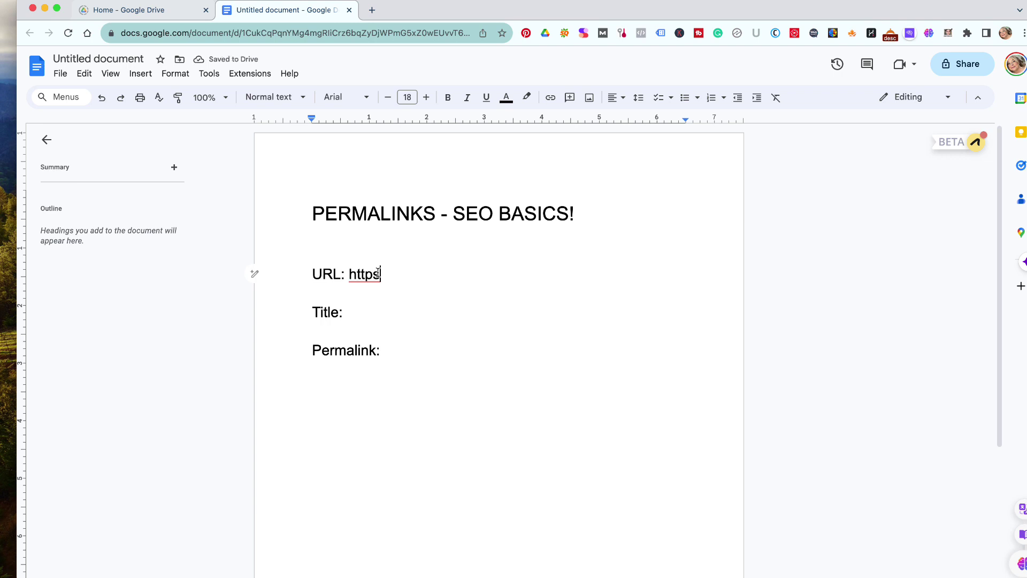
type("://utah")
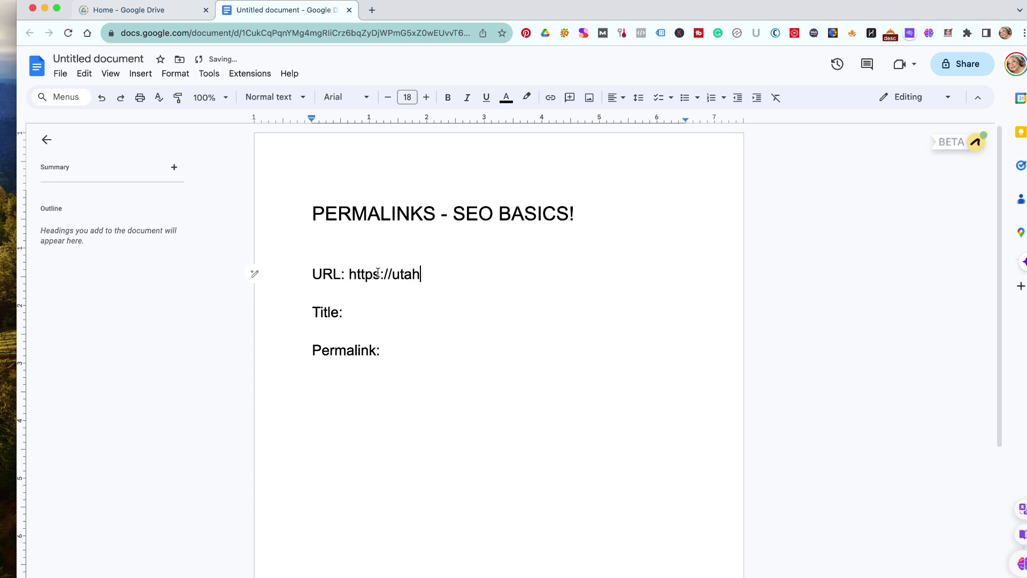
type("valleyrealestatefor")
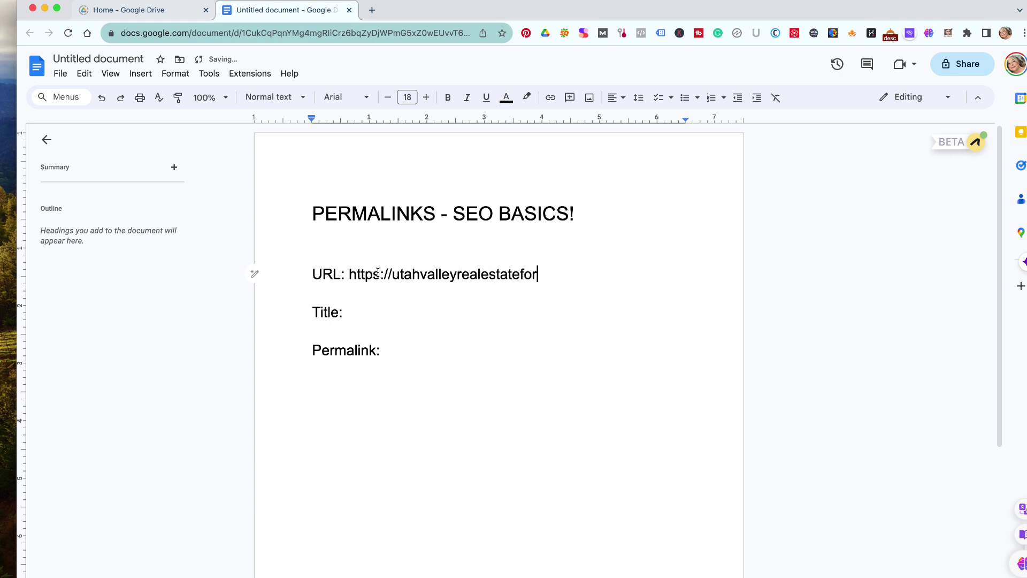
type("sale.com/")
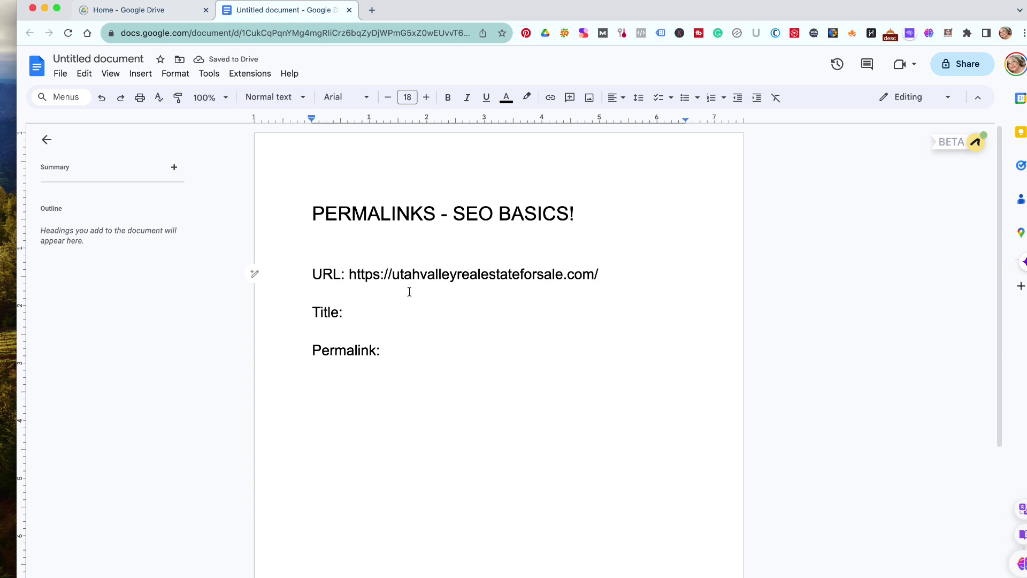
key("shift+Left")
left_click(614, 273)
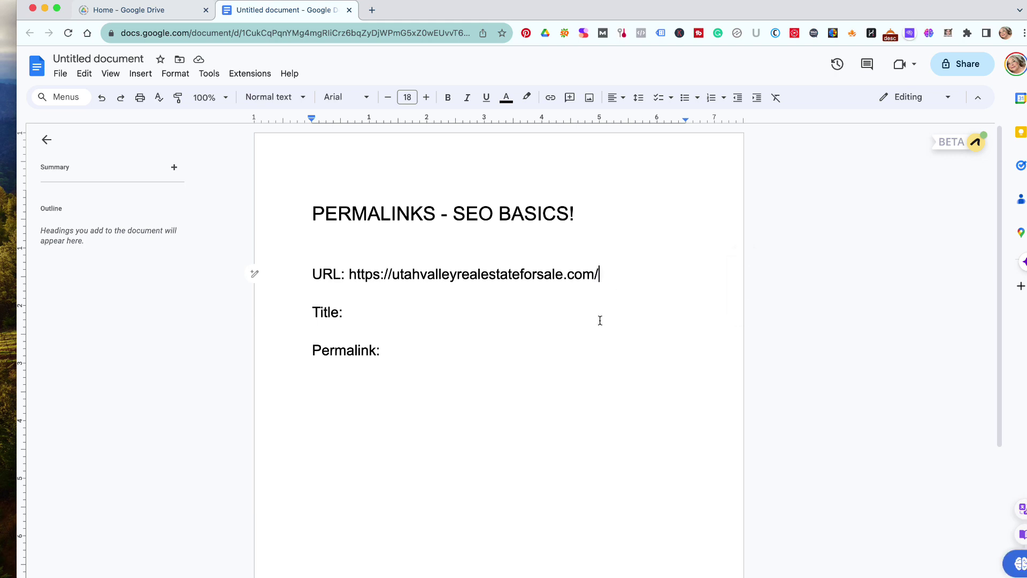
- Add the line 'Domain: UtahValleyRealEstateForSale.com' below the heading
left_click(595, 220)
key("Return")
key("Return")
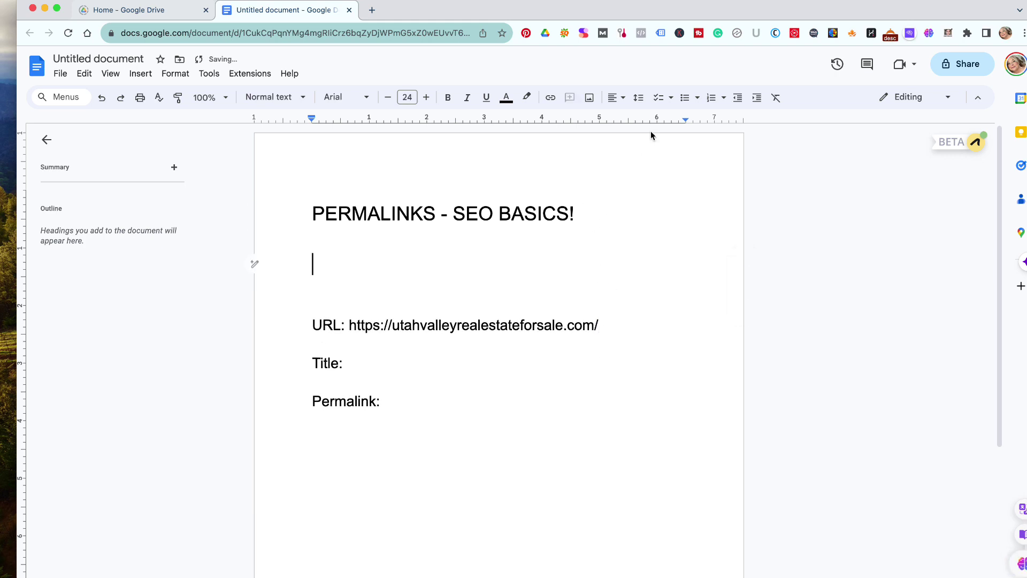
type("Domain: ")
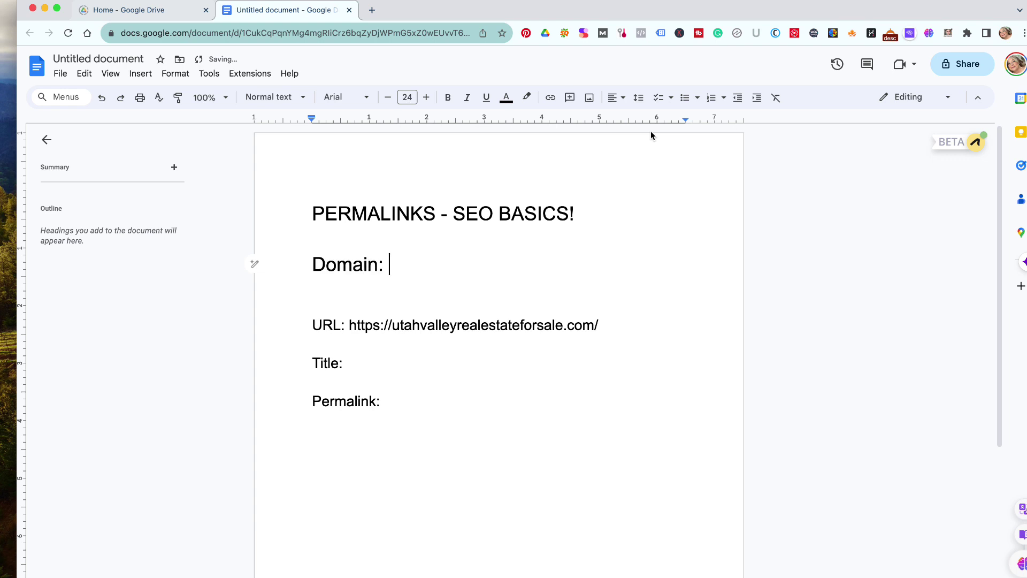
type("UtahVa")
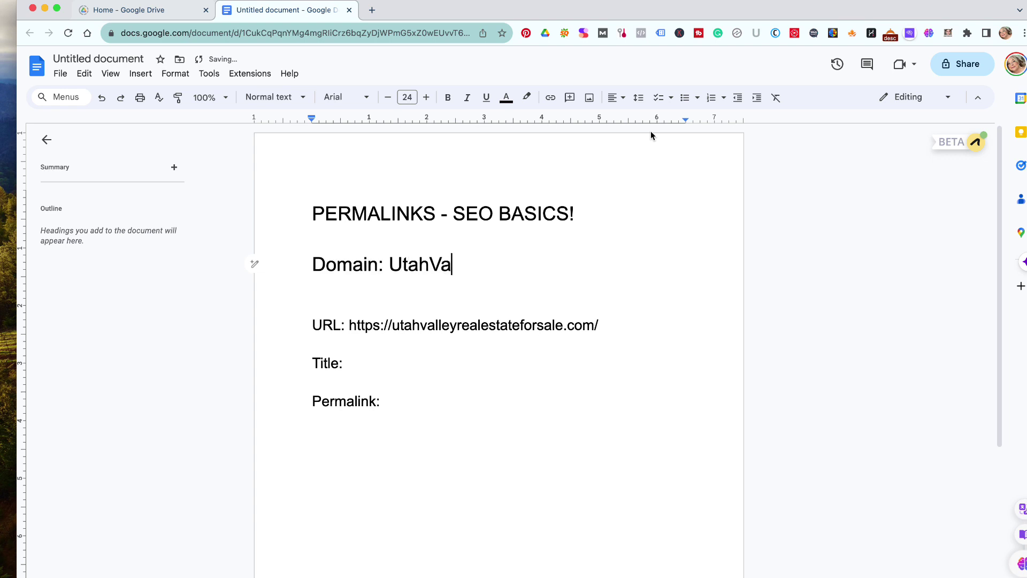
type("lleyReal")
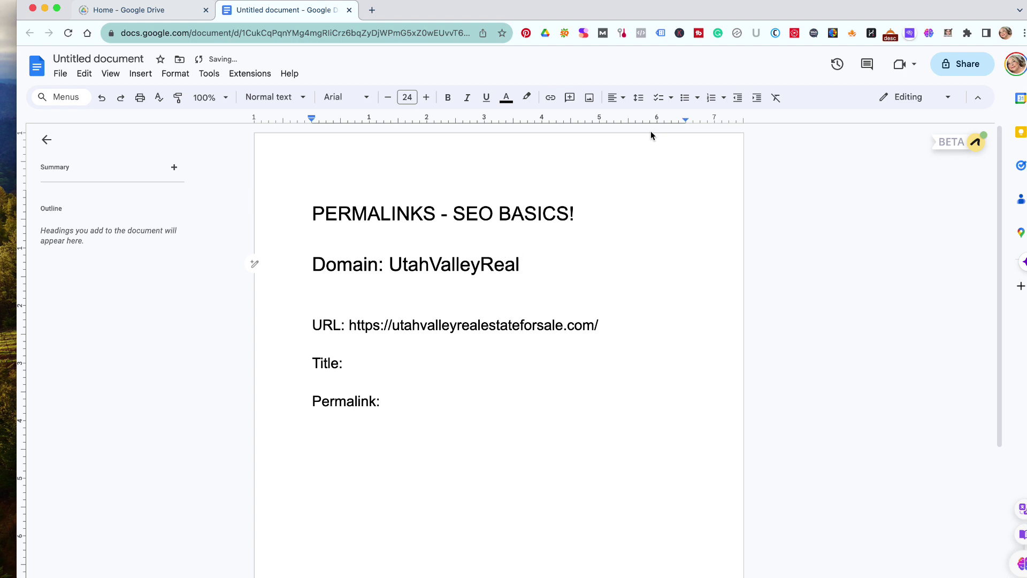
type("Estate")
key("BackSpace")
key("BackSpace")
key("BackSpace")
type("tate")
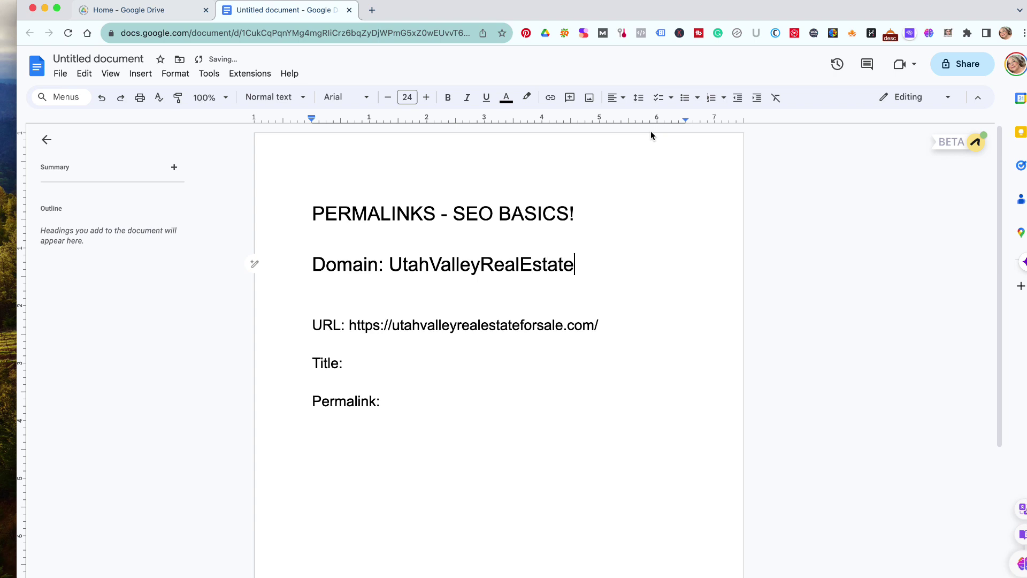
type("ForSale.com")
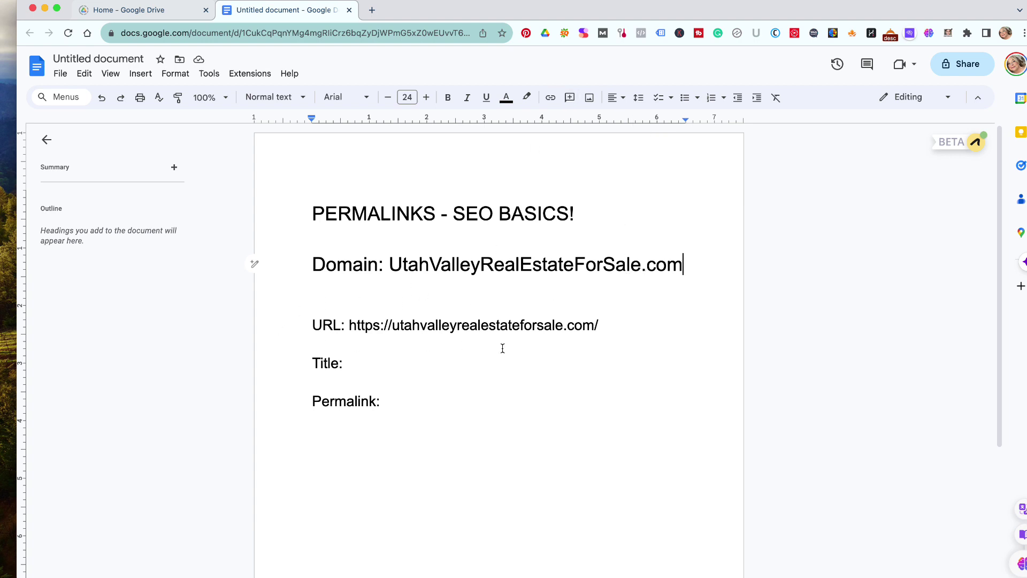
- Turn the URL into a link and add a blank line above 'Permalink:'
left_click(614, 323)
key("Return")
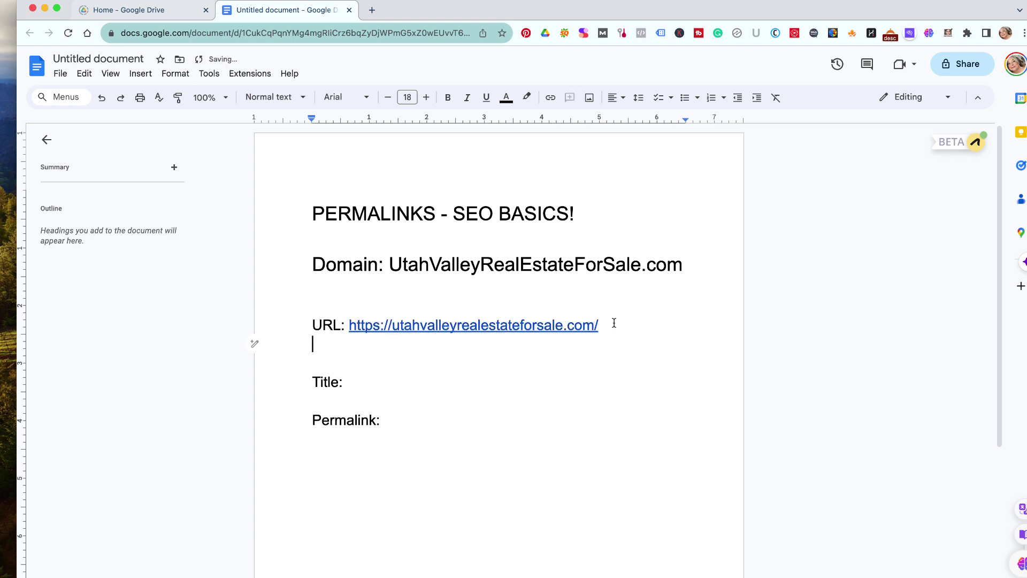
left_click(401, 370)
left_click(377, 381)
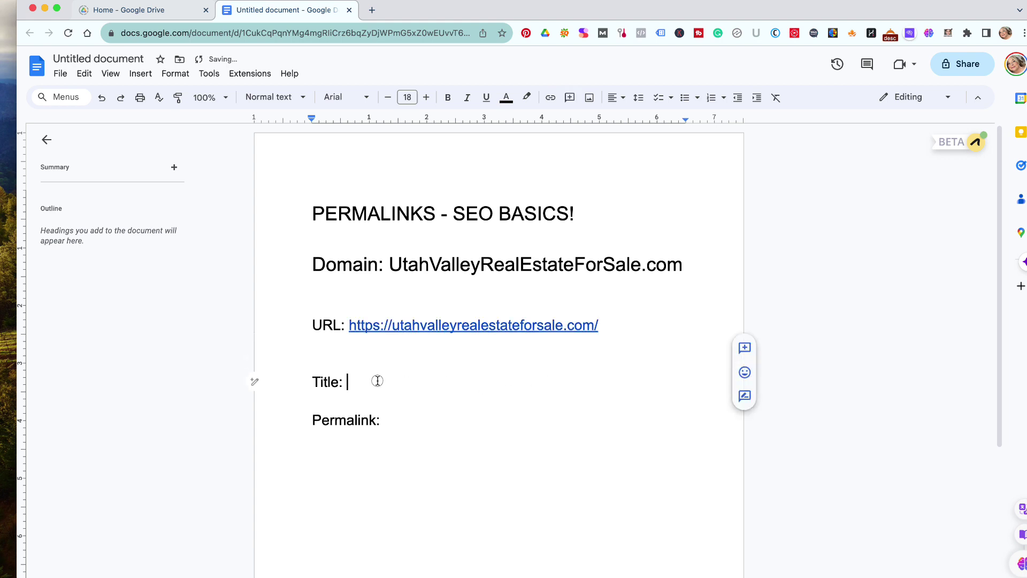
key("Return")
- Fill in the title as 'HOME' and begin a 'URL' line beneath it
double_click(384, 382)
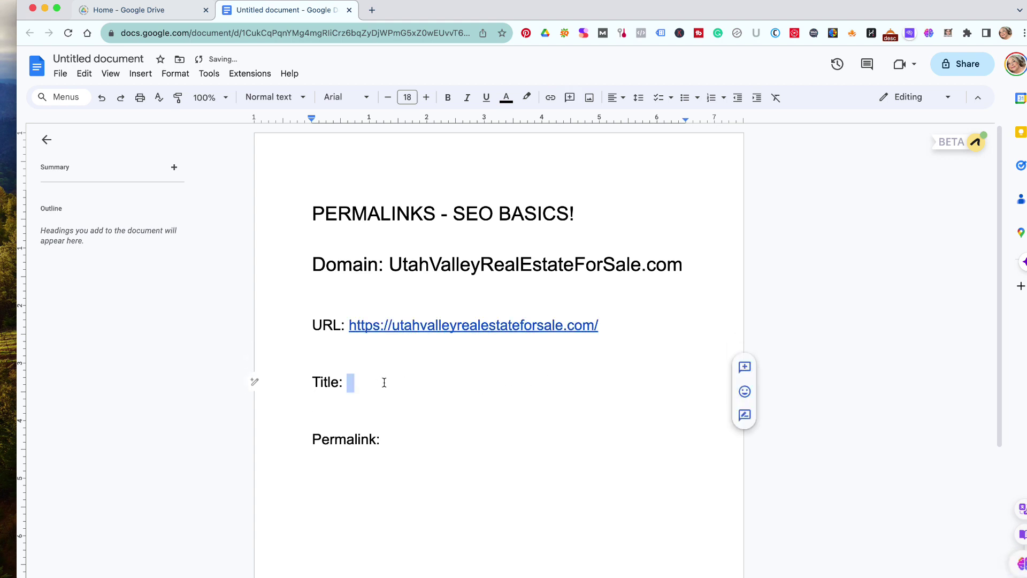
left_click(384, 382)
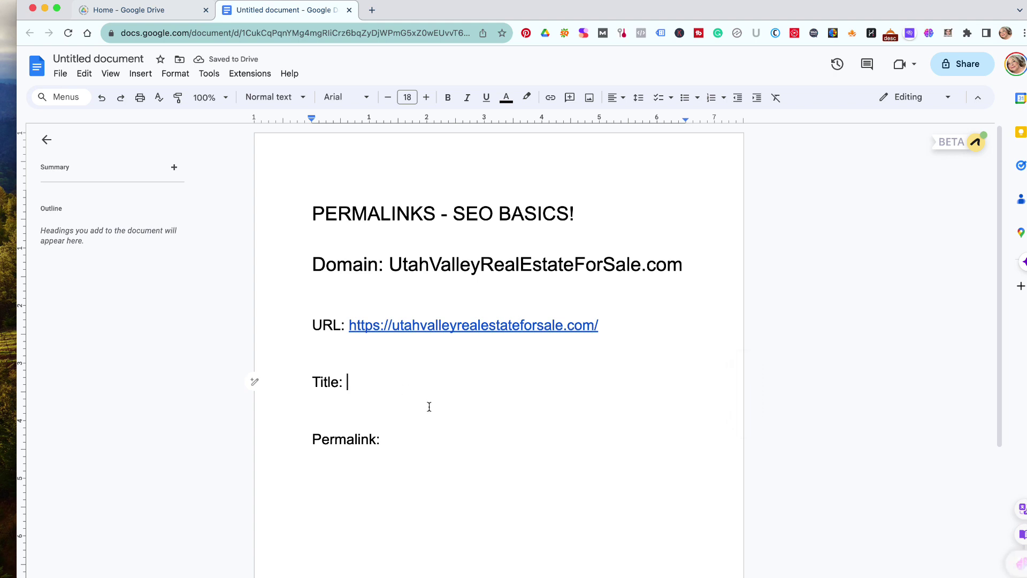
type("HOME")
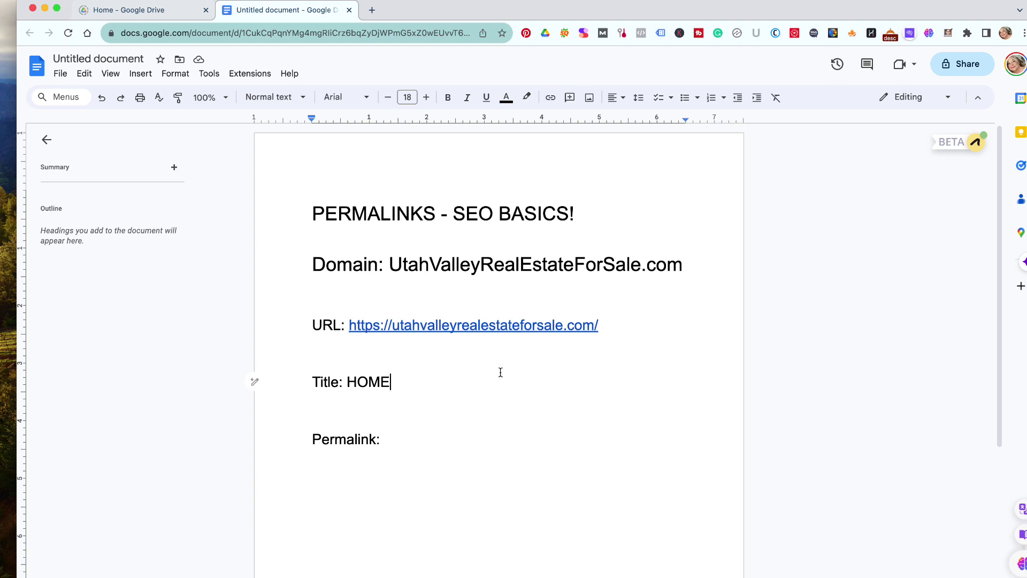
key("Return")
type("URL")
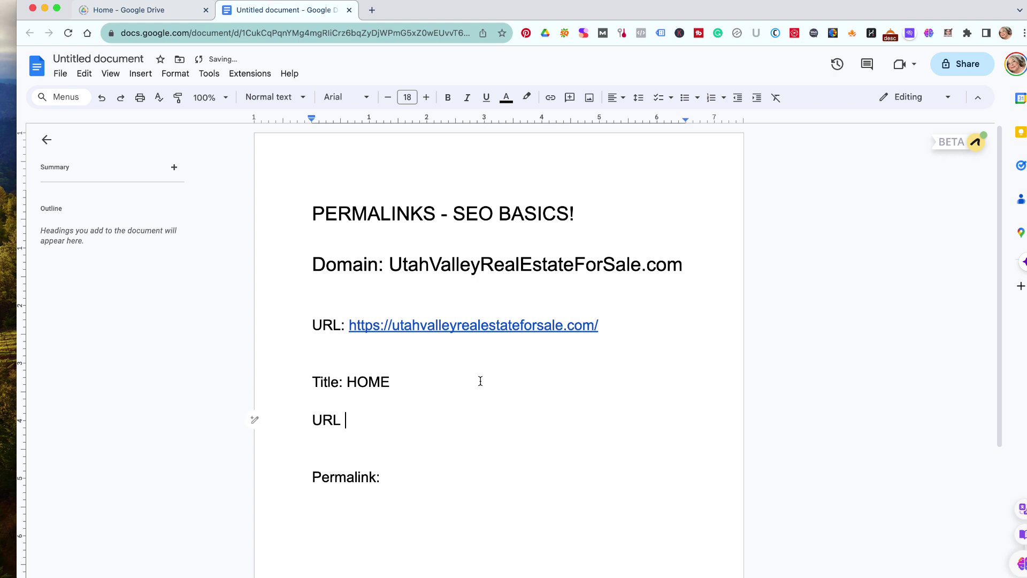
type("to home page")
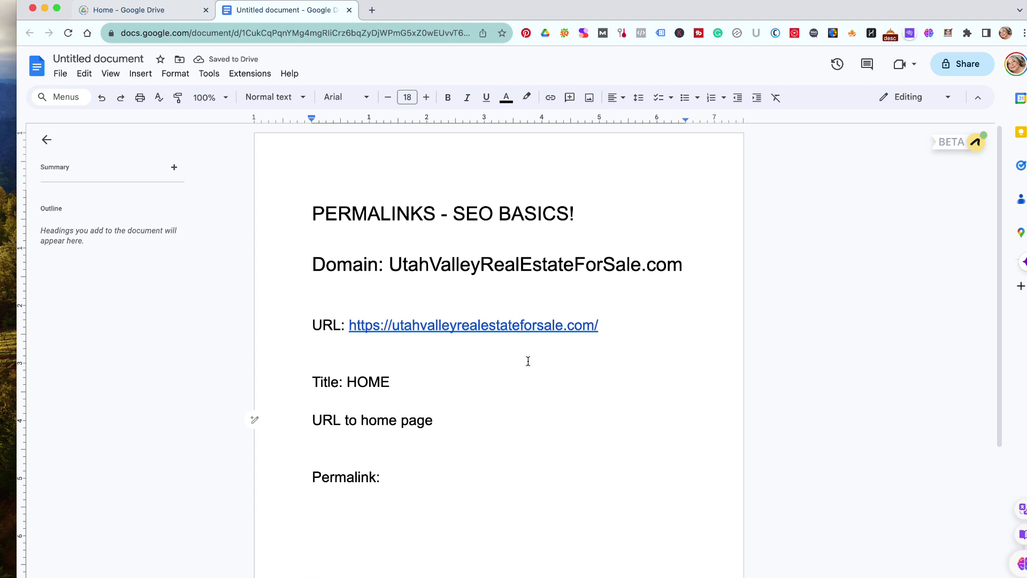
type("/")
key("BackSpace")
type(": https://u")
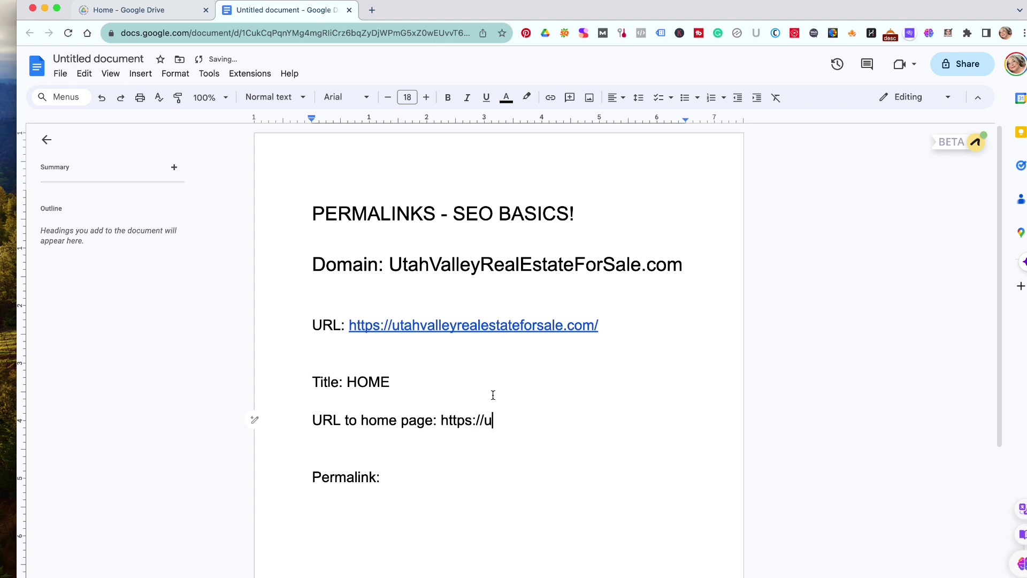
type("tahvalleyrealesate")
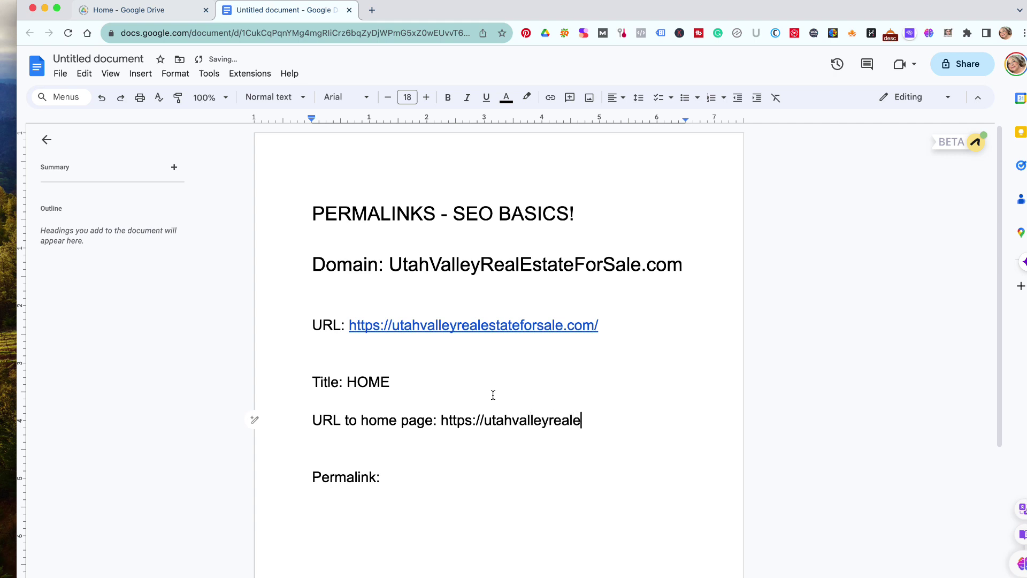
key("BackSpace")
key("BackSpace")
type("te")
key("BackSpace")
key("BackSpace")
key("BackSpace")
key("BackSpace")
type("stateforsale.com")
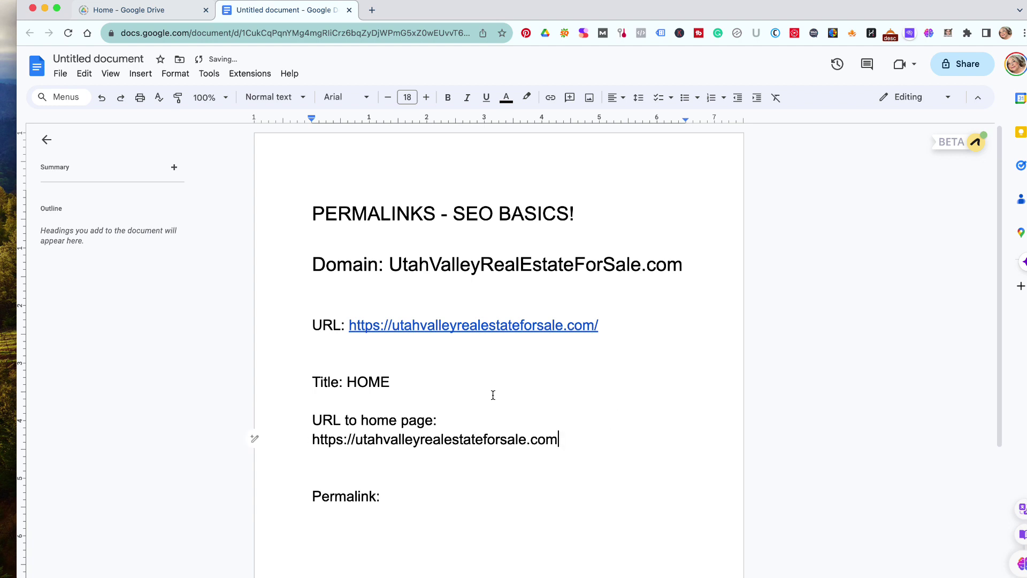
type("/home")
left_click(500, 487)
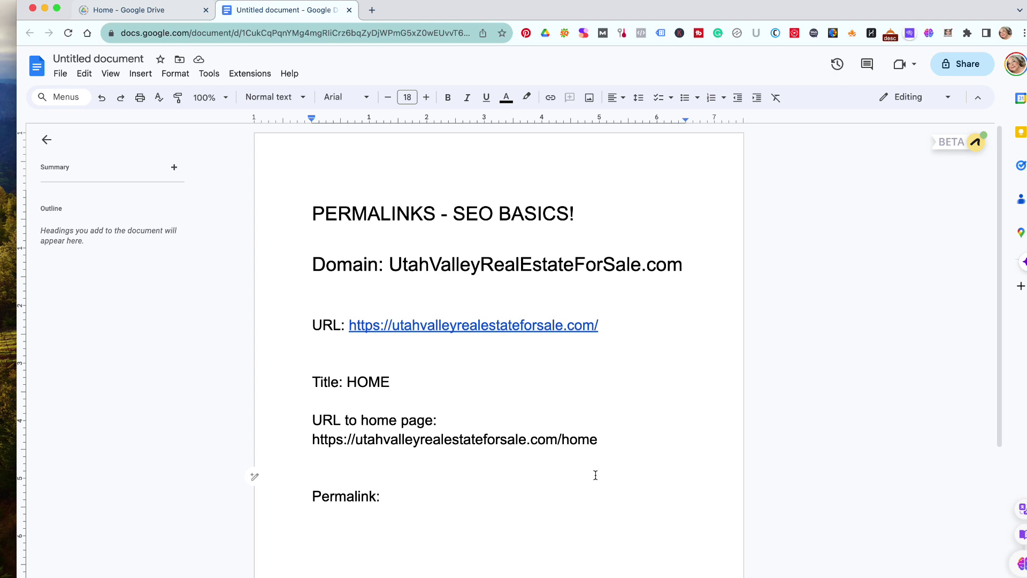
left_click(428, 497)
- Link the /home URL and add 'Title: Provo Homes for Sale - Real Estate Market' below
left_click(626, 436)
key("Return")
key("Return")
type("Title")
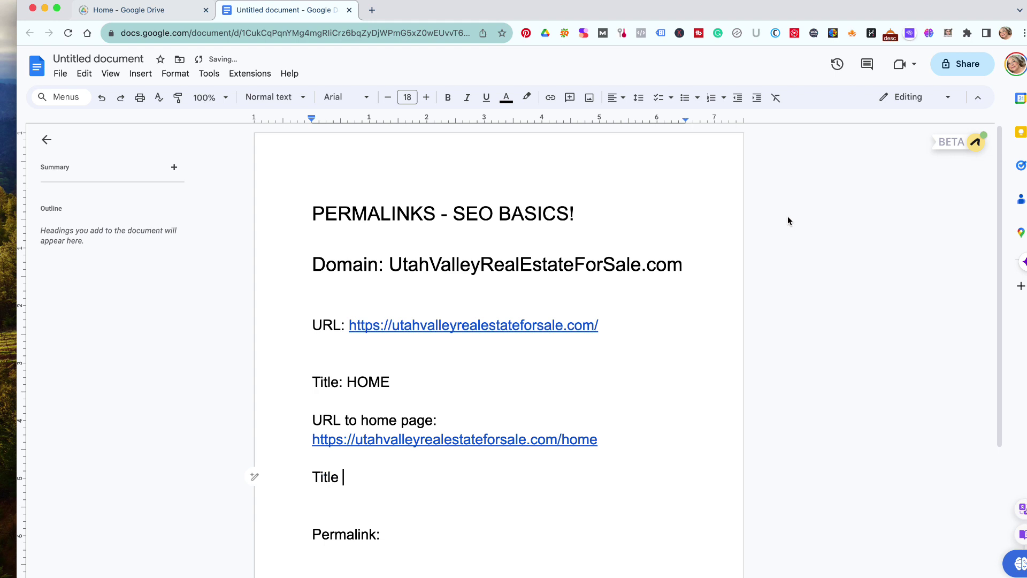
key("BackSpace")
type(": U")
key("BackSpace")
type("Pr")
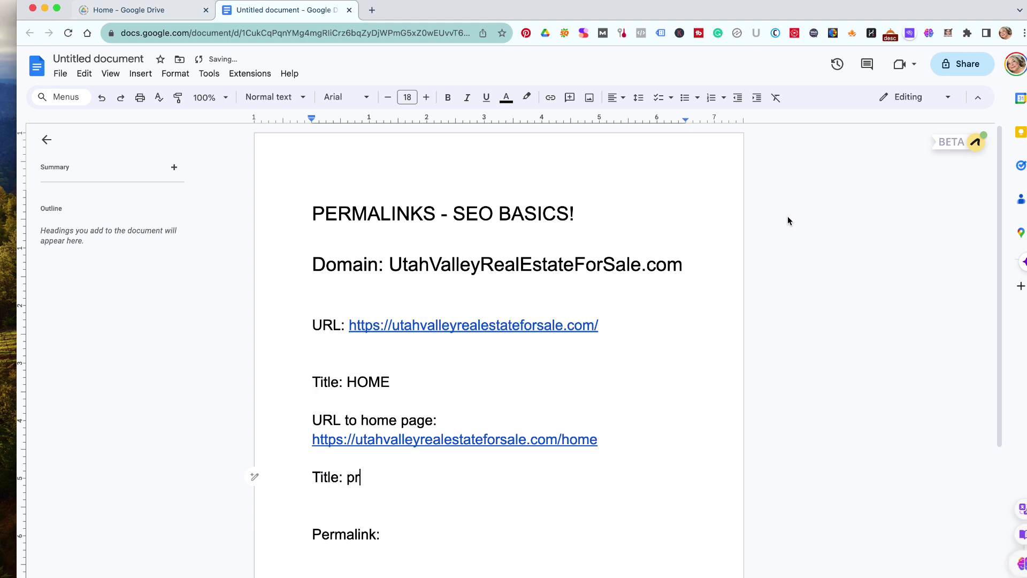
key("BackSpace")
type("rovo Homes for Sale ")
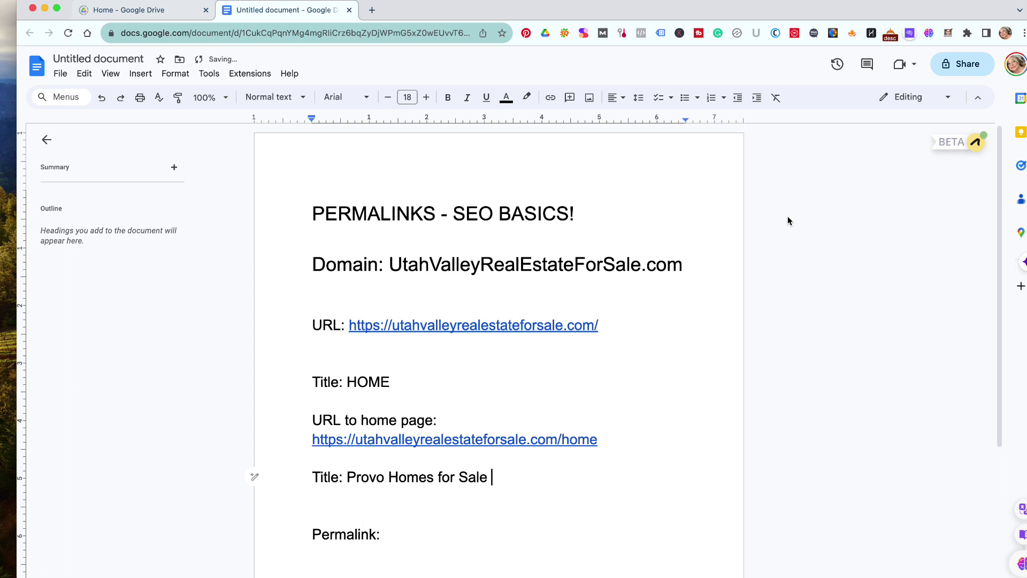
type("- Real Estate Market")
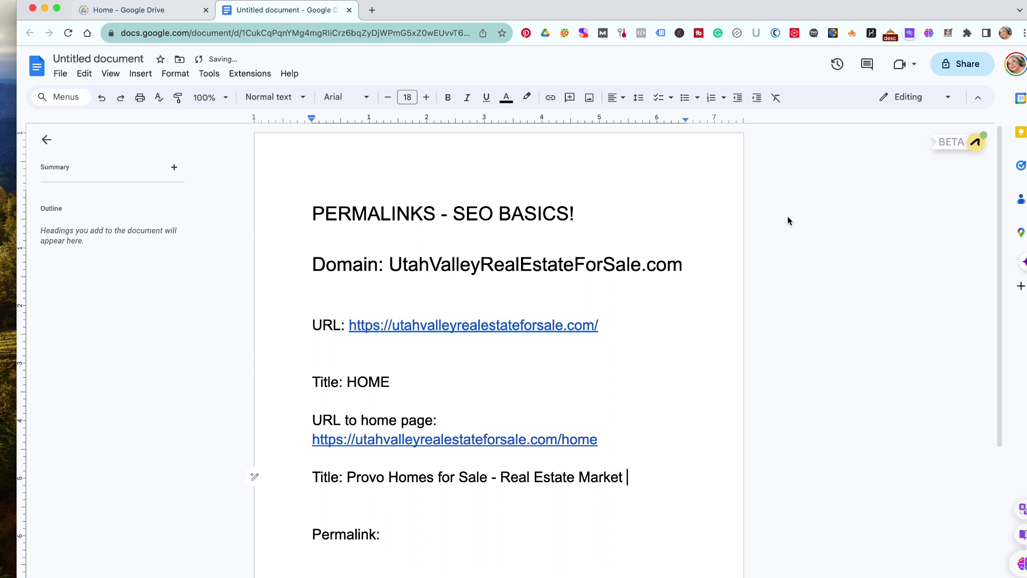
left_click(522, 520)
- Add a 'Keywords: Provo Homes For Sale' line below the Provo title
left_click(628, 480)
key("Return")
key("Return")
type("Keyw")
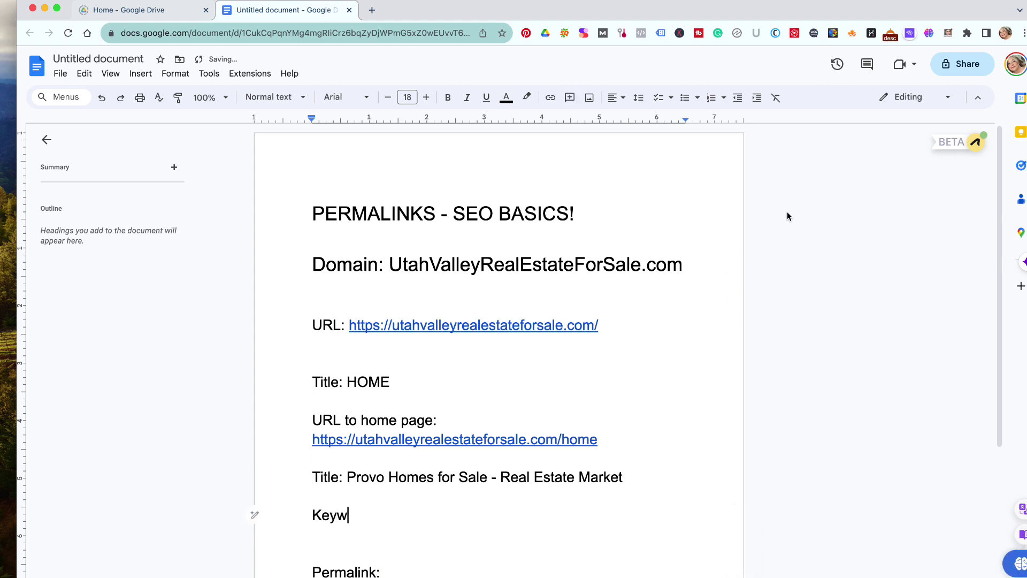
type("ords: P")
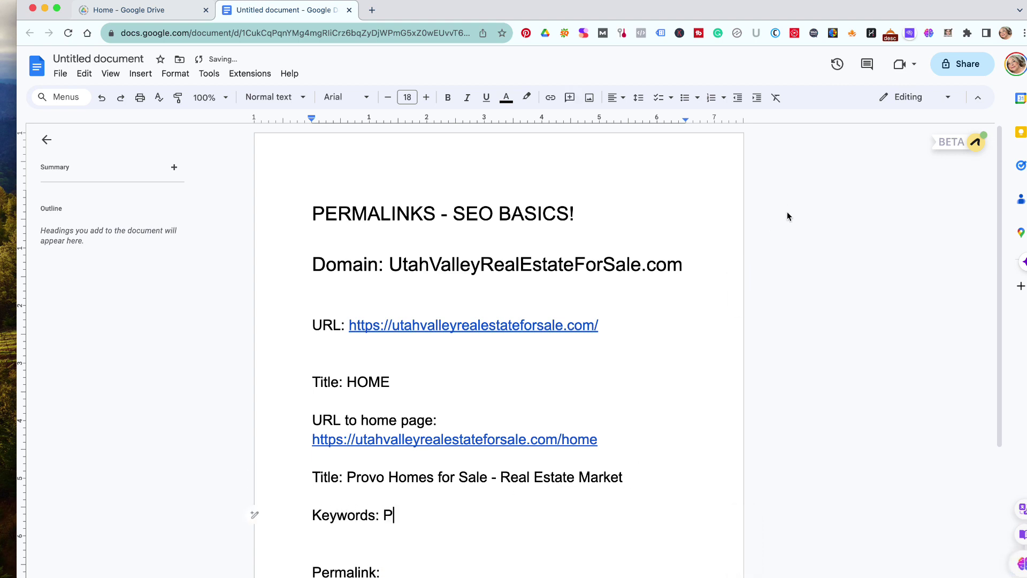
type("rovo Homes For Sale")
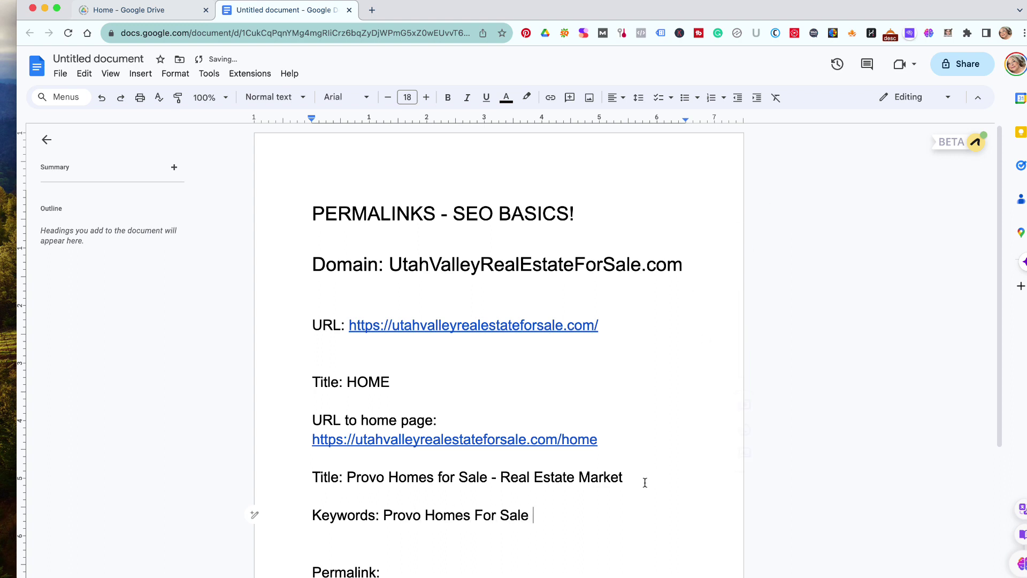
- Insert 'Utah' after Provo in both the title and keywords, removing the extra space
left_click(389, 478)
type("Utah")
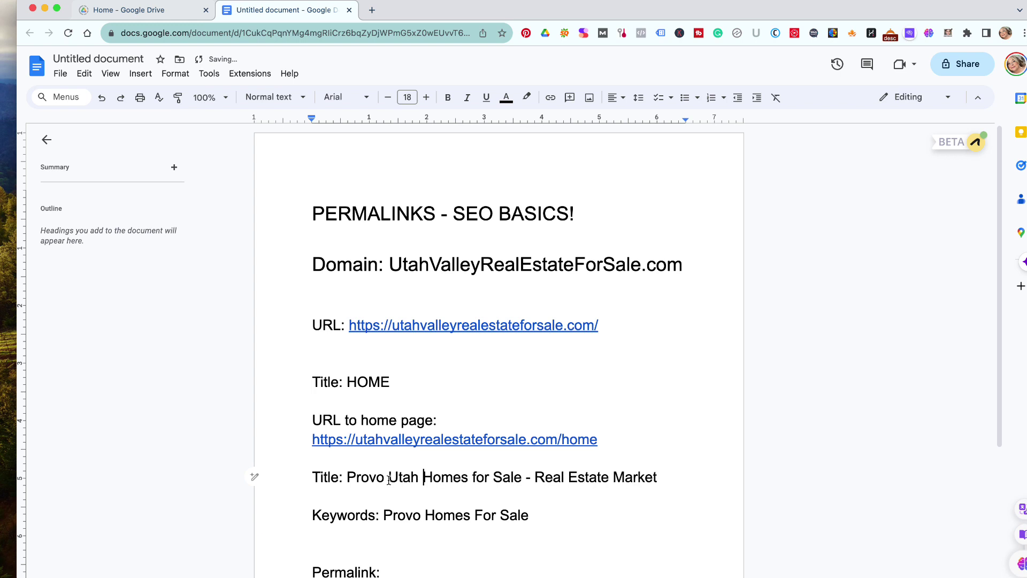
left_click(421, 515)
type("Utah")
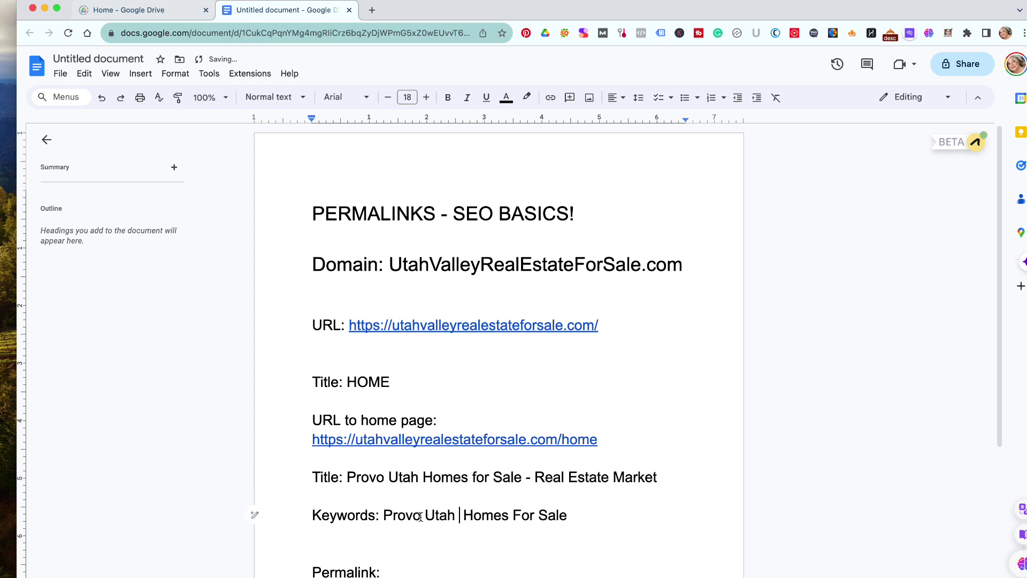
left_click_drag(563, 516, 582, 516)
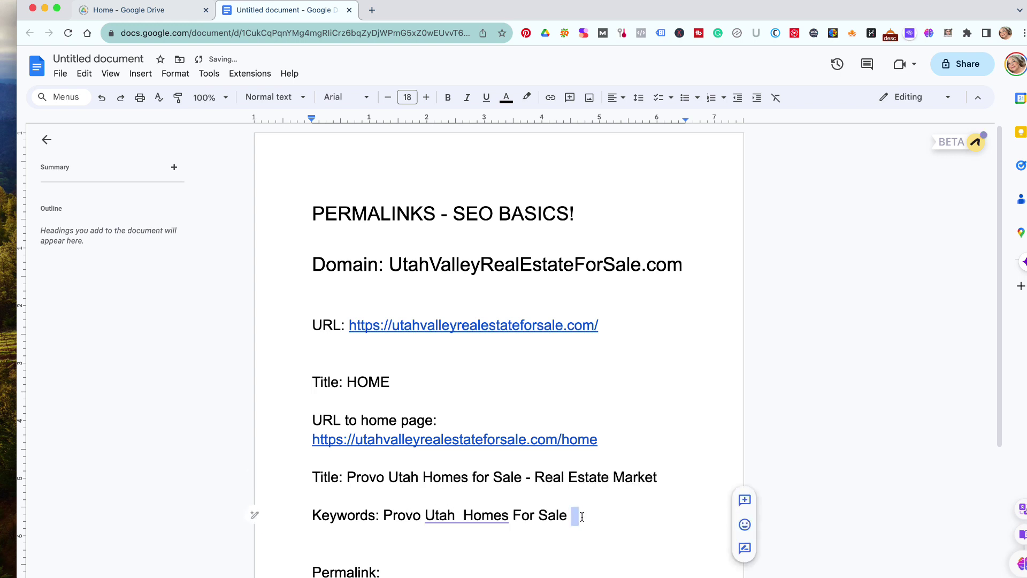
left_click(461, 515)
key("BackSpace")
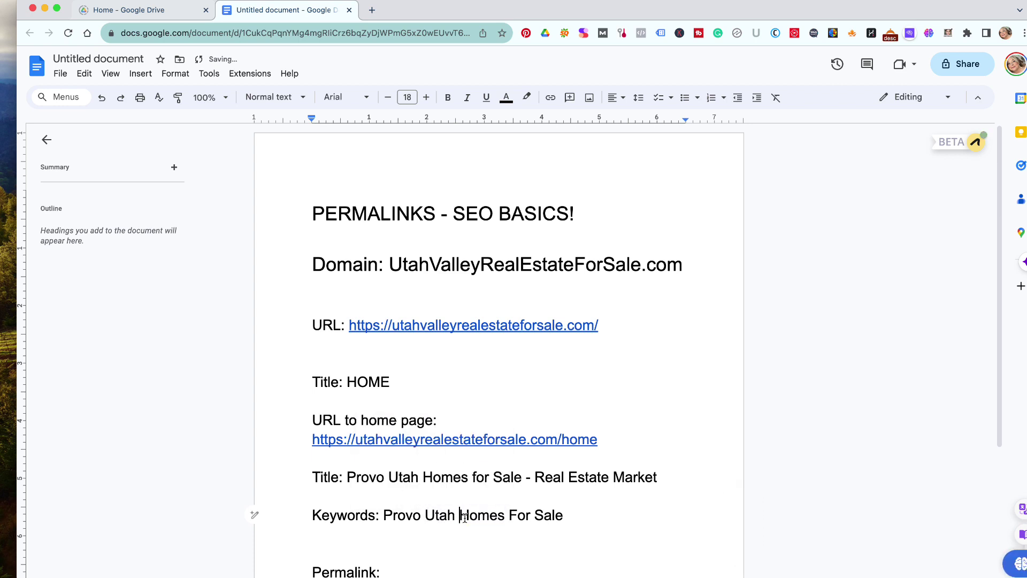
scroll(617, 514, "down", 3)
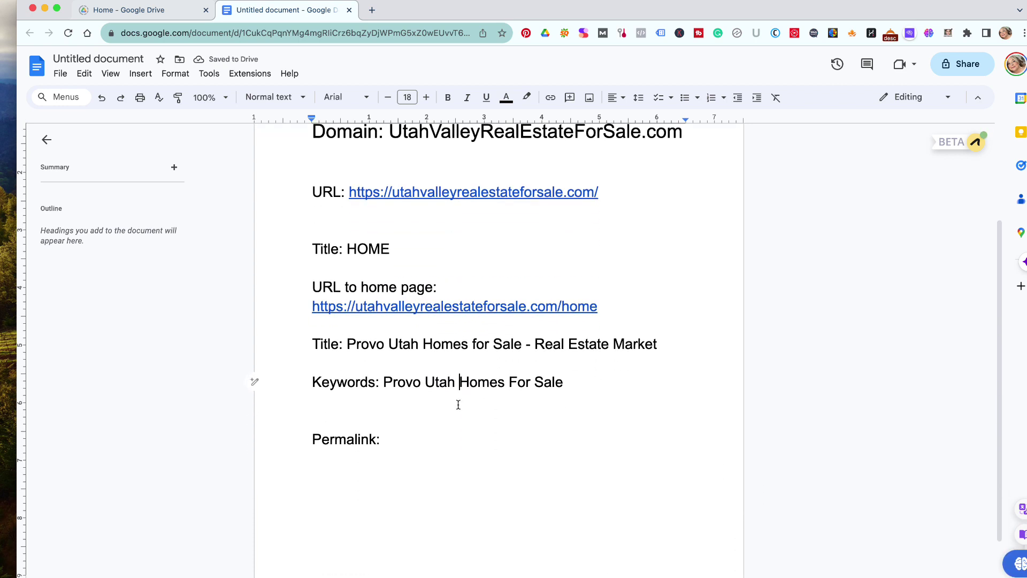
- Append a dash and the contact phone number to the end of the Provo title
left_click(535, 345)
key("BackSpace")
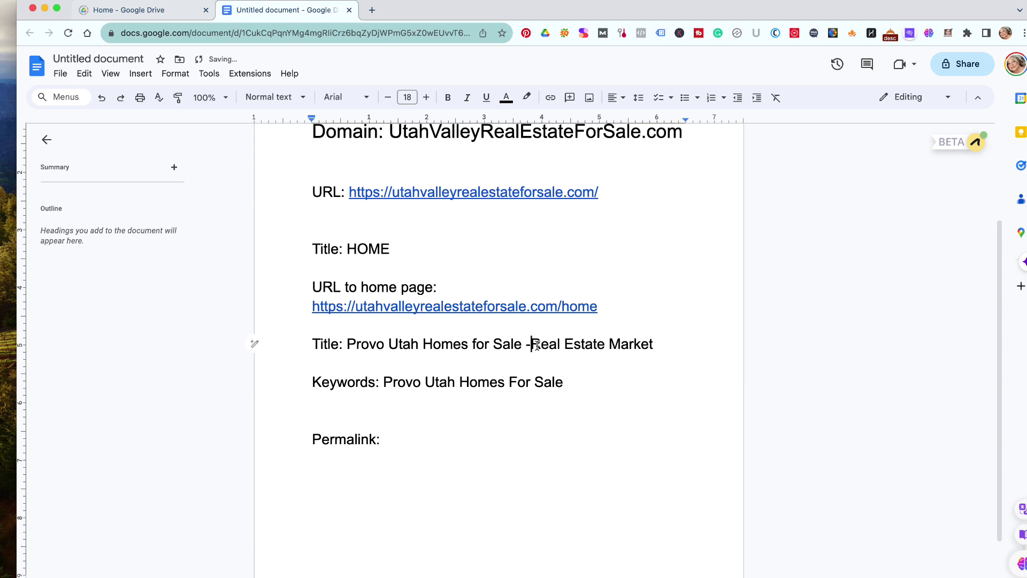
left_click(663, 347)
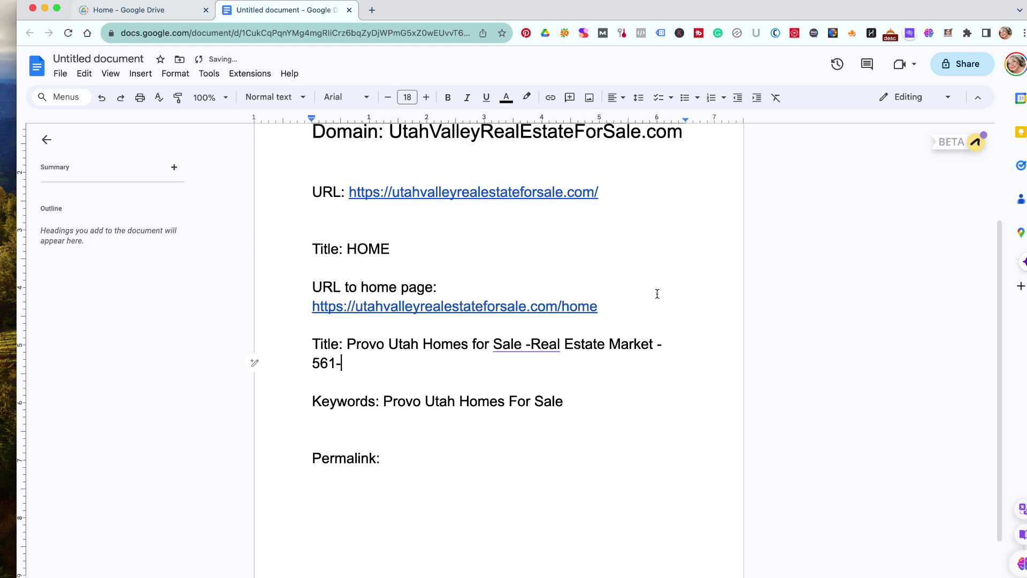
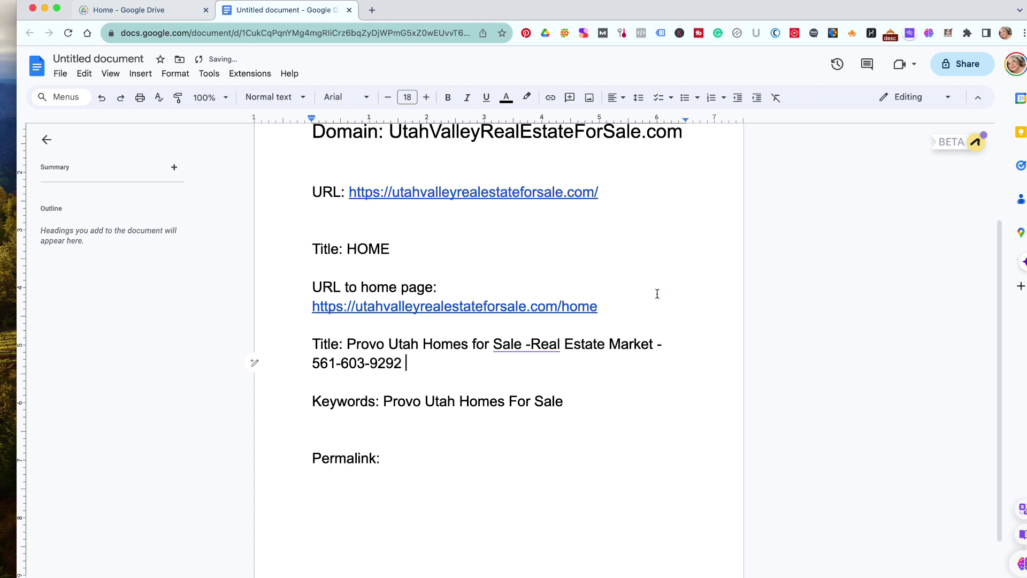
type("9")
key("BackSpace")
- Finish the phone number, then make 'Provo Utah Homes For Sale' bold and red
left_click(437, 425)
left_click_drag(601, 402, 381, 398)
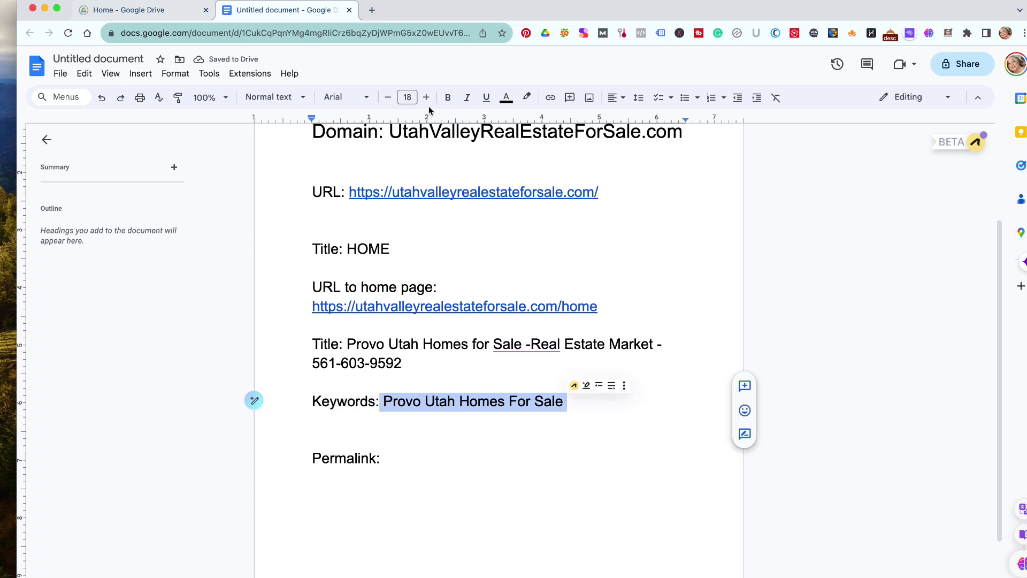
left_click(448, 97)
left_click(505, 99)
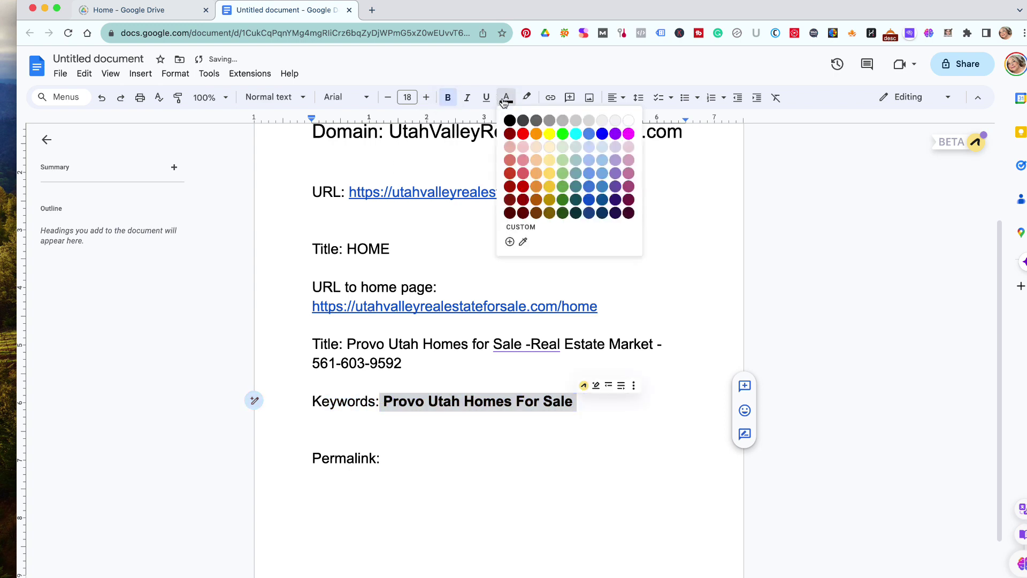
left_click(523, 134)
left_click(511, 483)
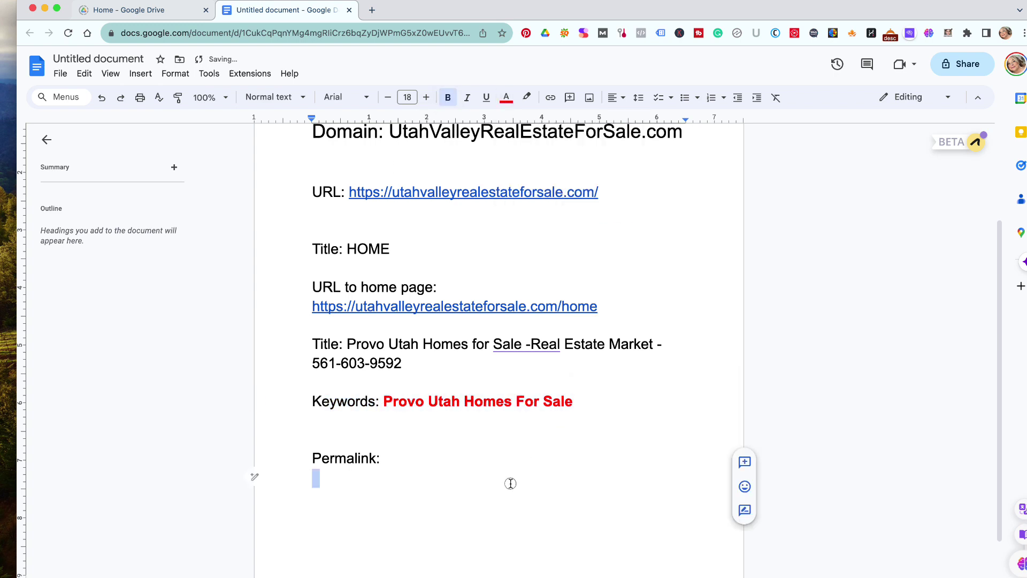
left_click(418, 448)
left_click(415, 467)
left_click(405, 507)
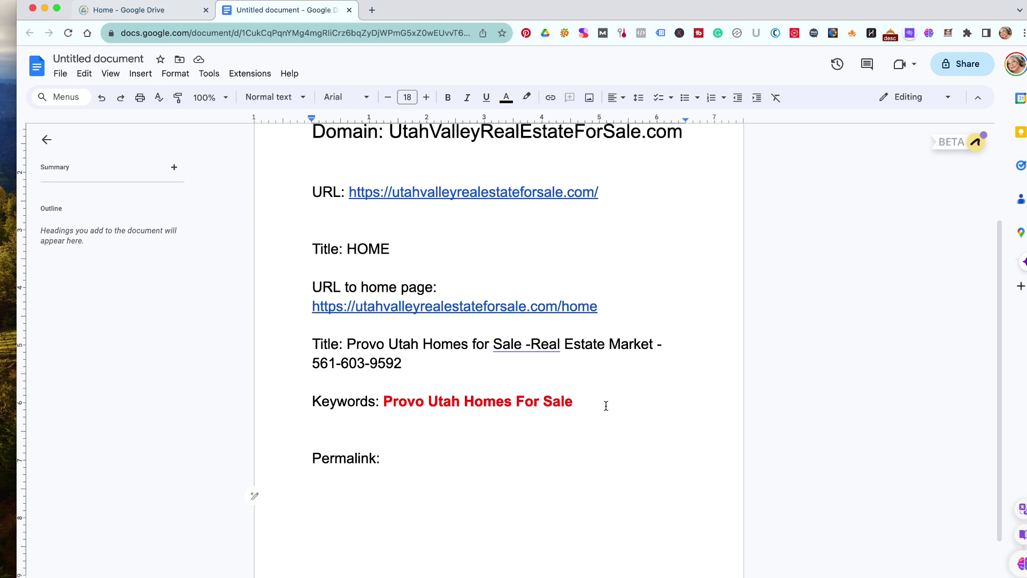
- Insert a 'SLUG' line right below the empty 'Permalink:' line
left_click(427, 460)
key("Return")
type("SLUG")
left_click(437, 457)
- Break the Provo Utah title text onto its own line below 'Title:'
left_click_drag(347, 343, 411, 364)
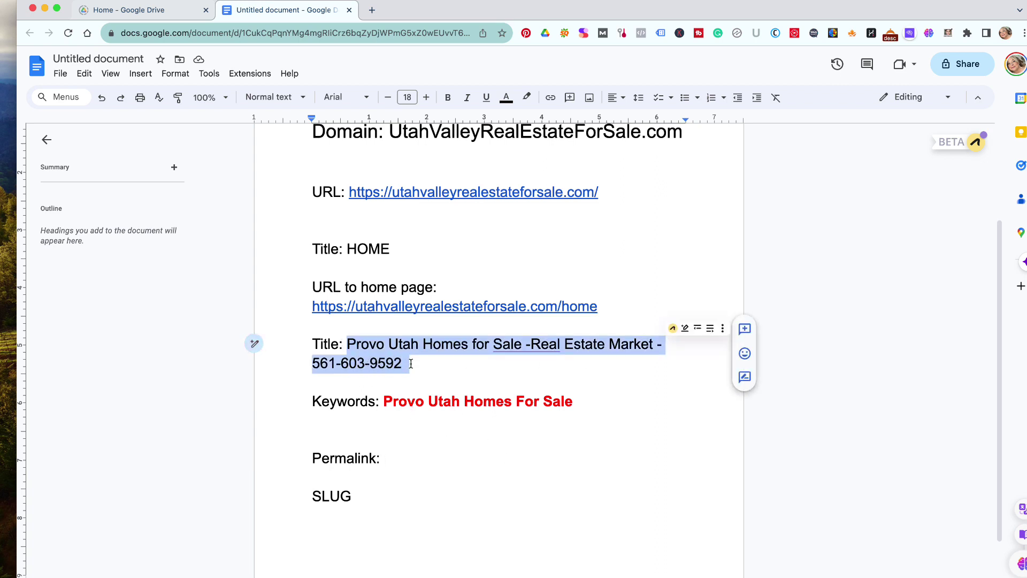
left_click(395, 453)
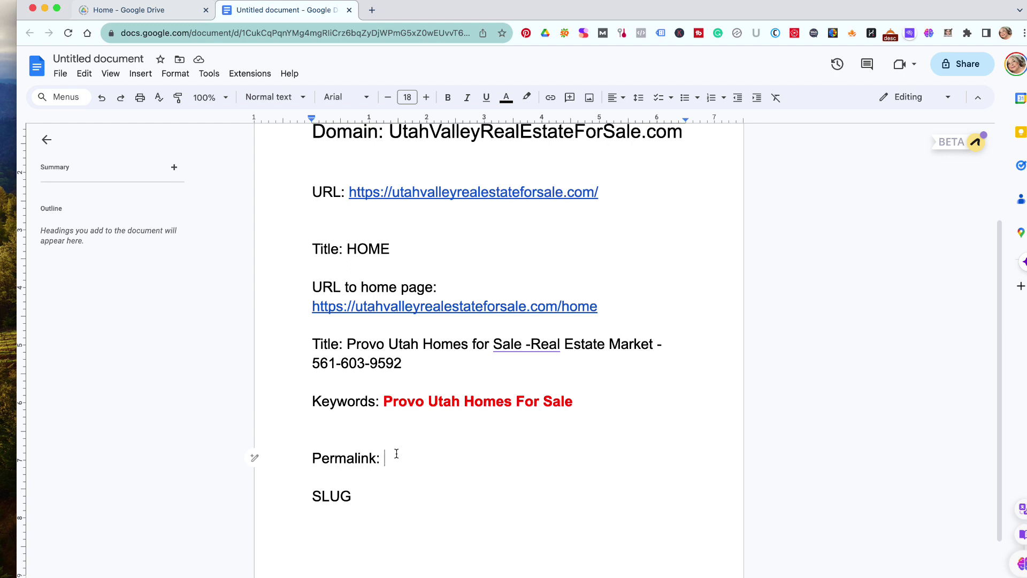
left_click(341, 348)
key("Return")
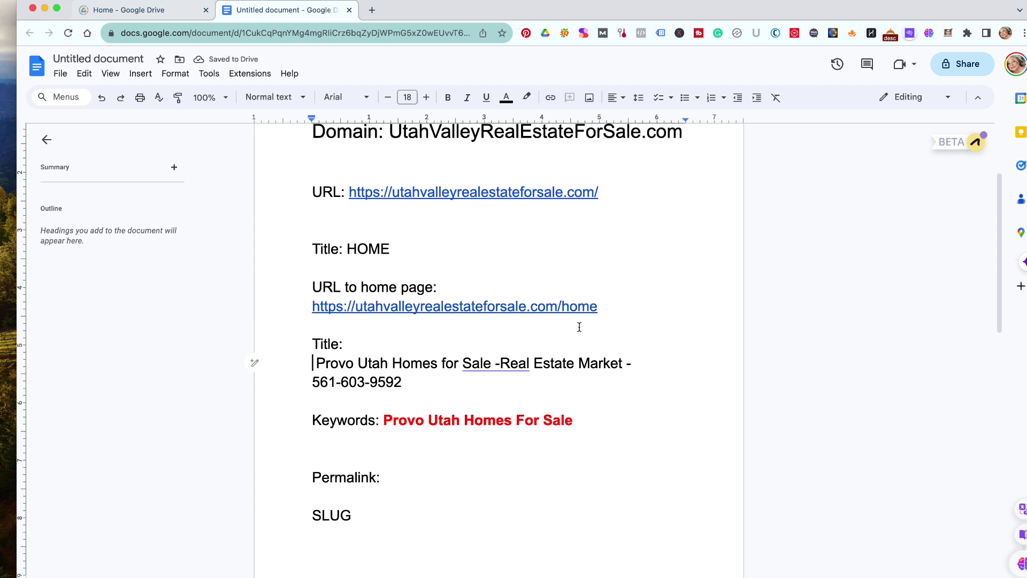
- Inspect the line breaks around the 'Title: HOME' line and the home-page URL
left_click_drag(598, 306, 609, 302)
left_click(639, 264)
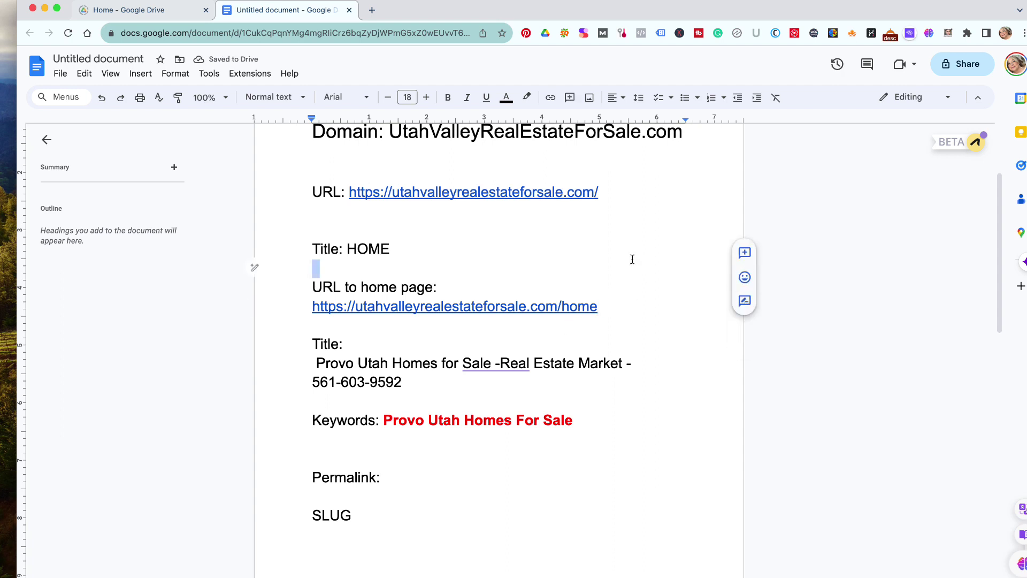
left_click_drag(612, 192, 463, 194)
key("shift+Down")
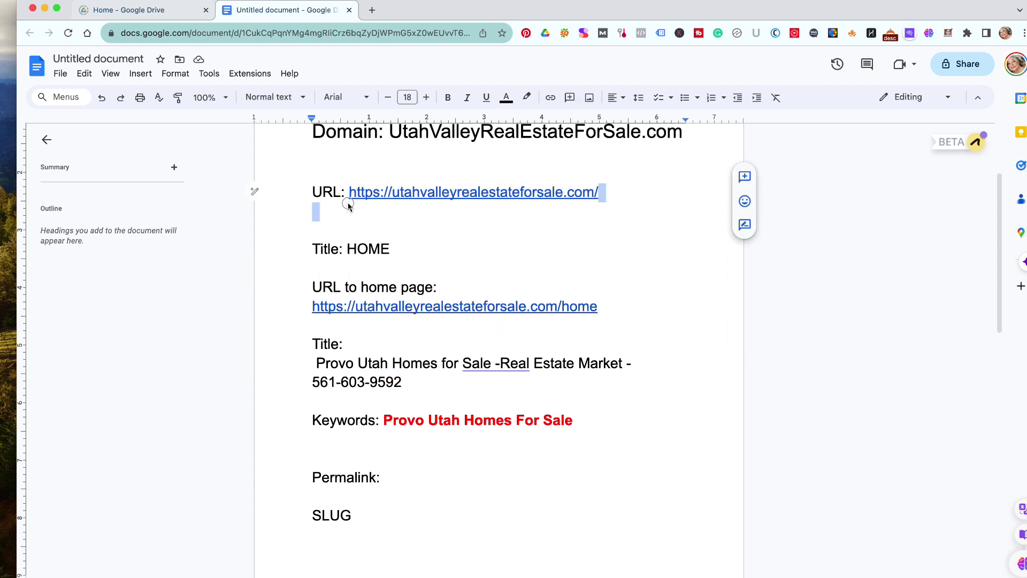
left_click_drag(654, 265, 622, 258)
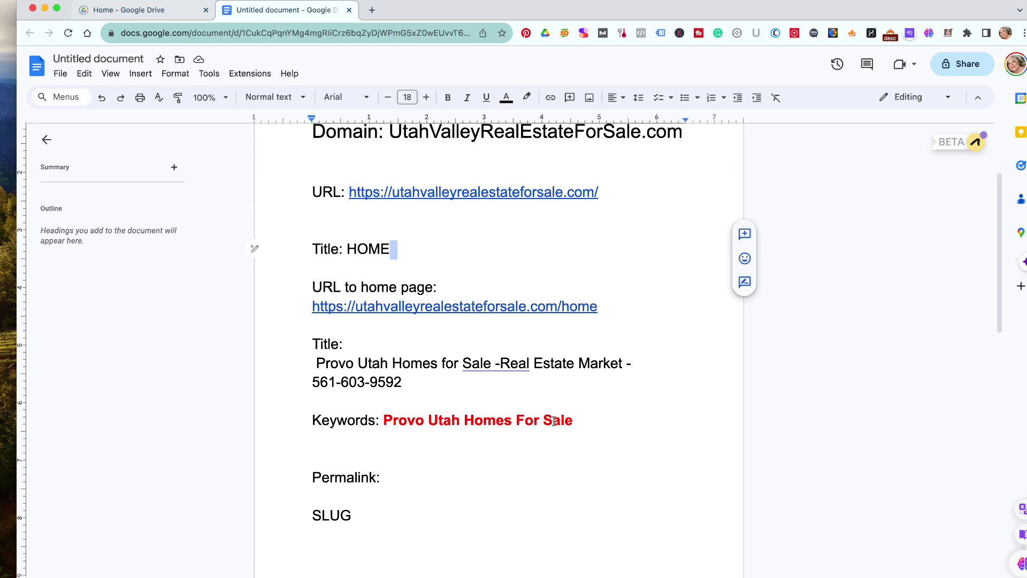
left_click(435, 477)
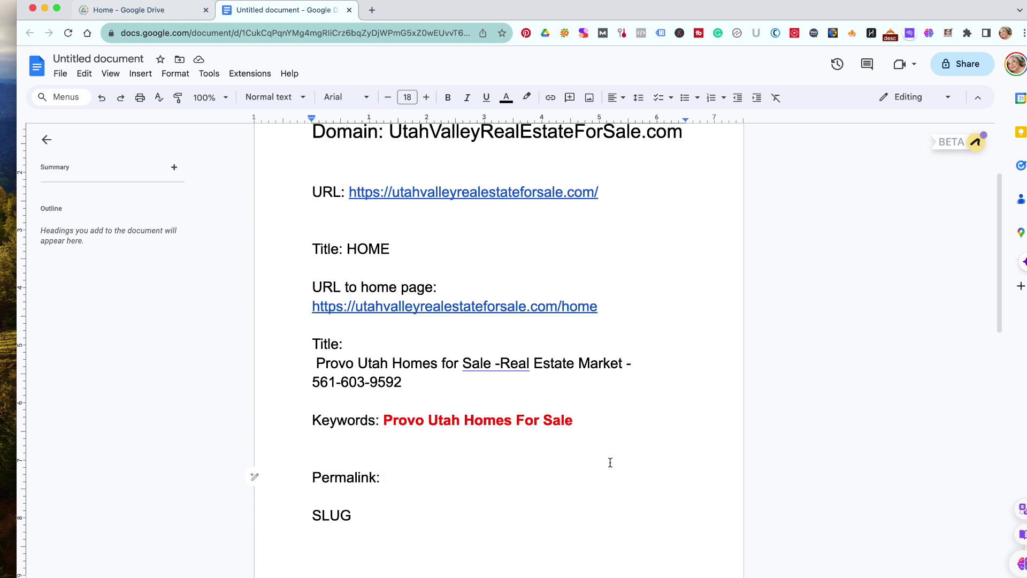
type("Provo-Utah-Home")
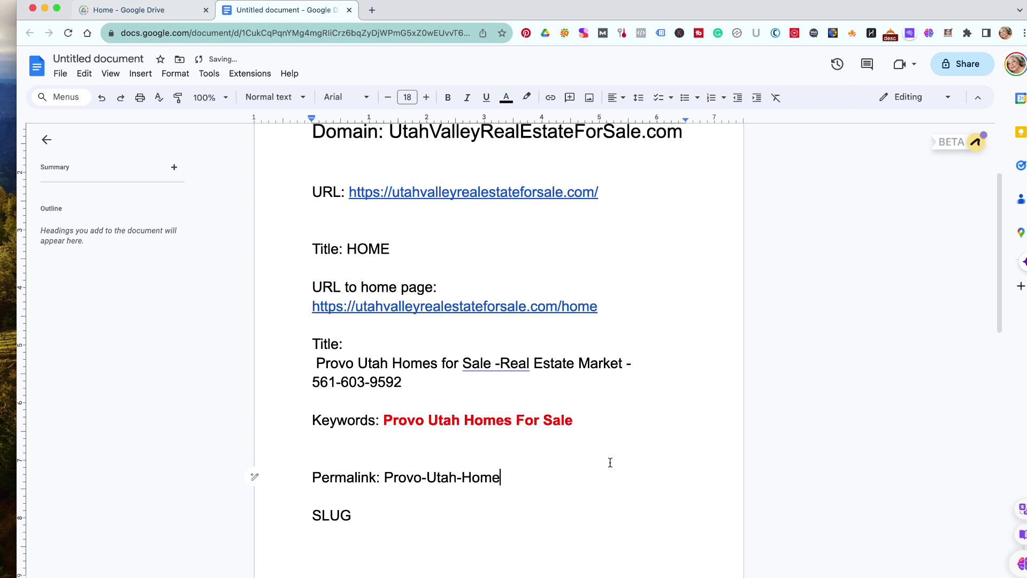
type("s-For-Sale")
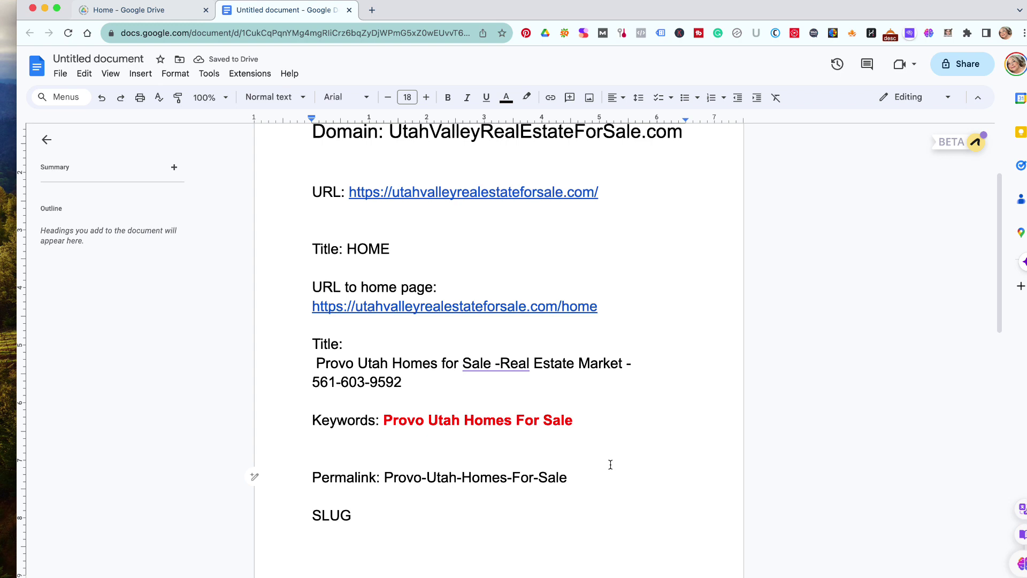
scroll(610, 463, "down", 3)
scroll(611, 464, "up", 2)
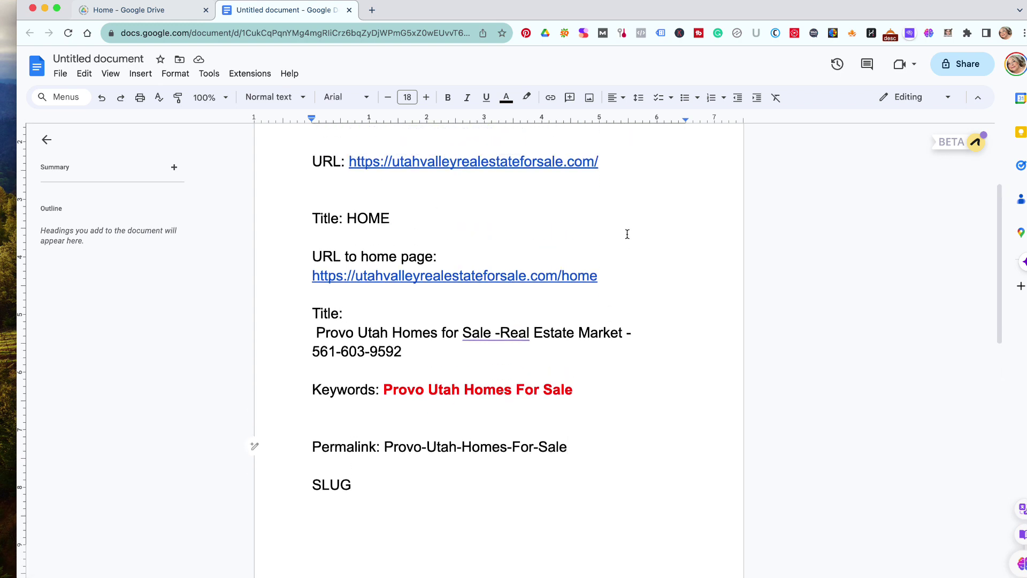
- Copy the site's main URL and paste it on the empty line below SLUG
left_click_drag(600, 161, 349, 161)
key("super+c")
left_click(344, 509)
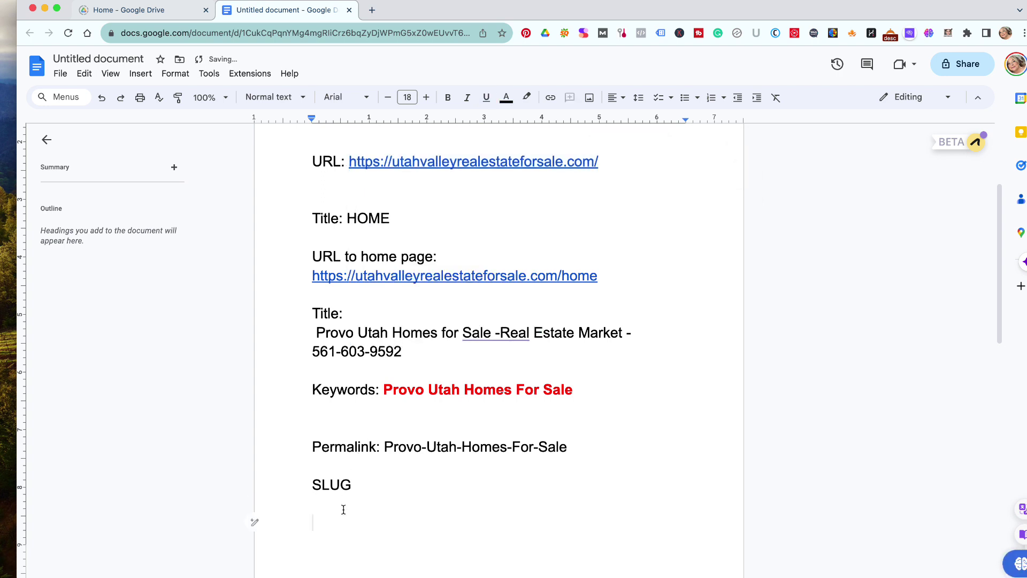
key("super+v")
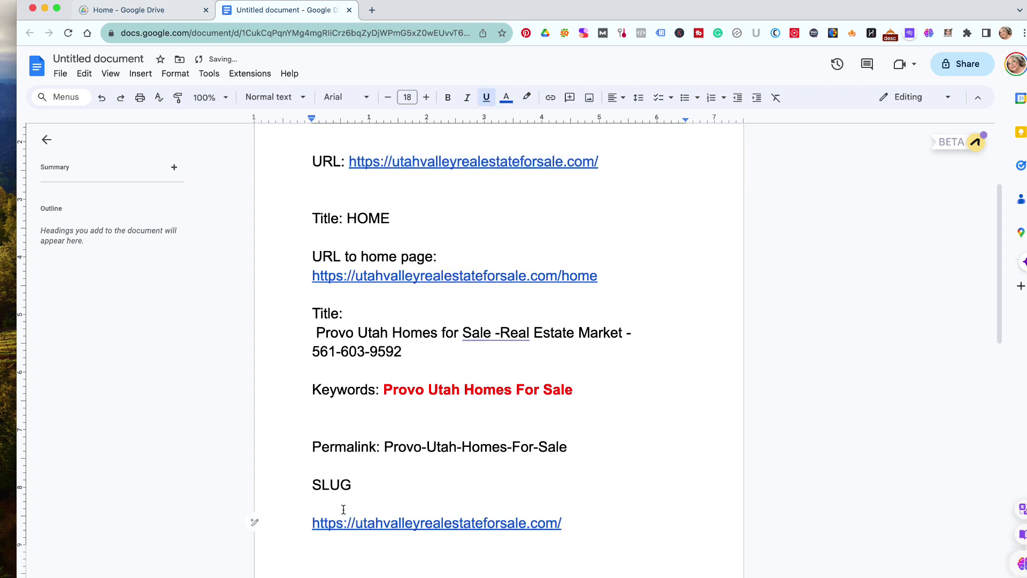
- Paste the Provo-Utah-Homes-For-Sale permalink slug on a new line under the URL
left_click_drag(380, 447, 576, 456)
key("super+c")
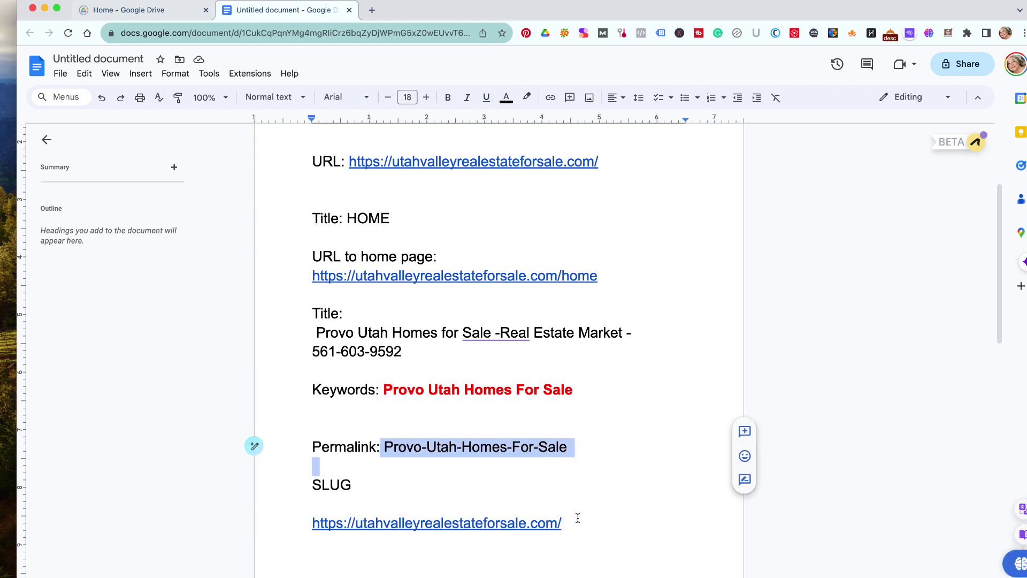
left_click(572, 523)
key("super+b")
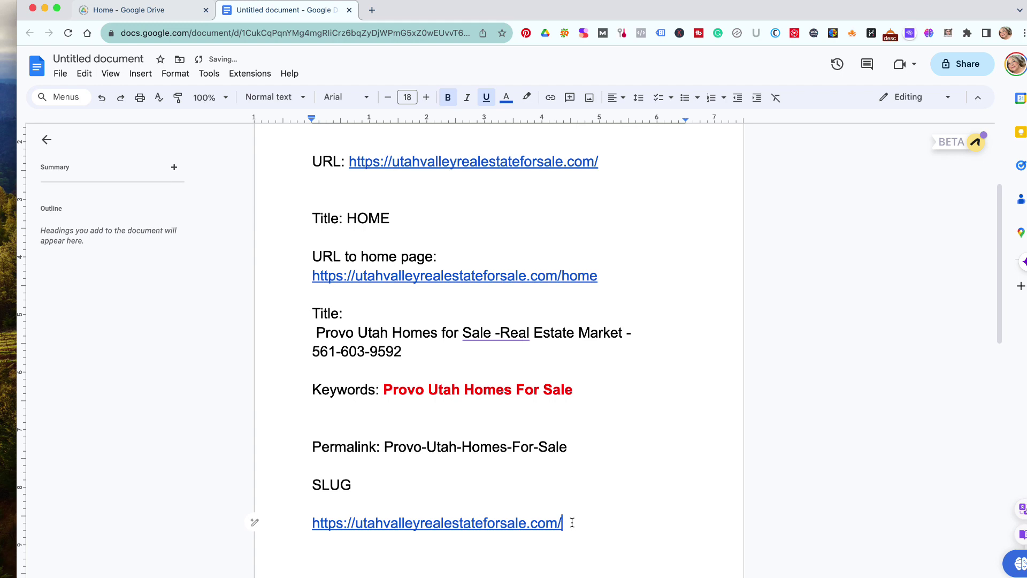
key("Return")
key("super+v")
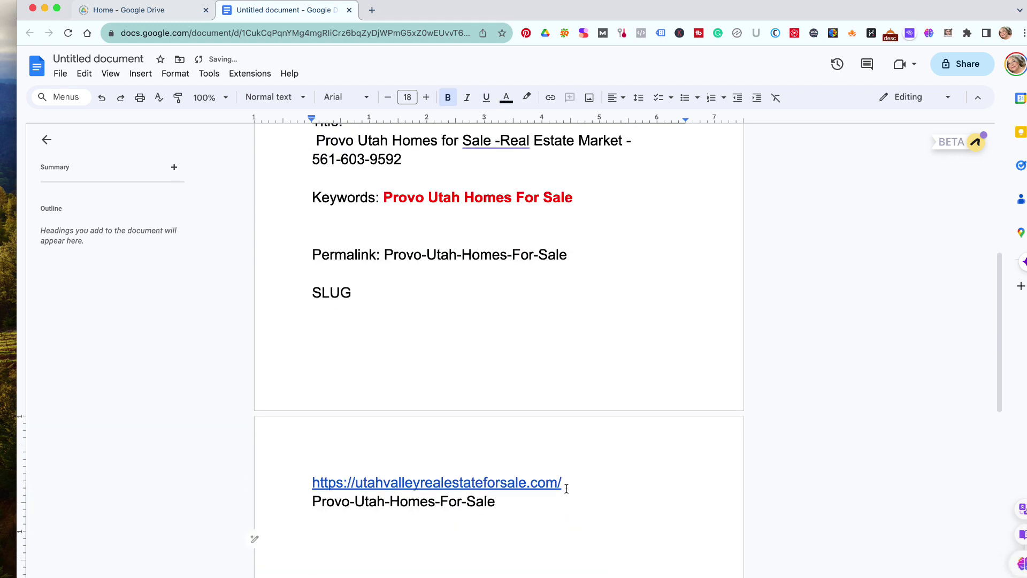
- Shrink the URL and slug lines to 12 pt so they join on one line
left_click_drag(529, 501, 270, 481)
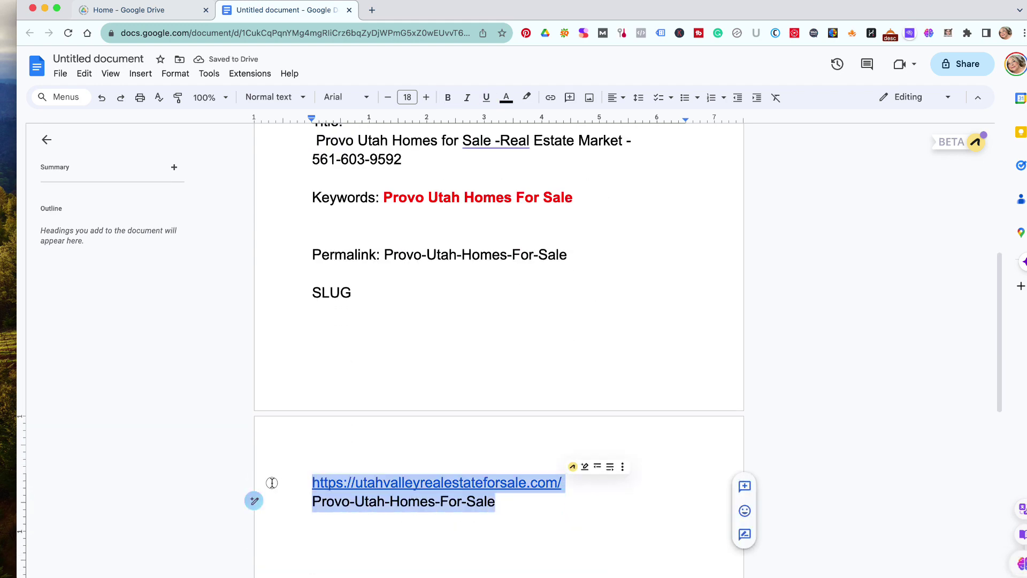
left_click(407, 96)
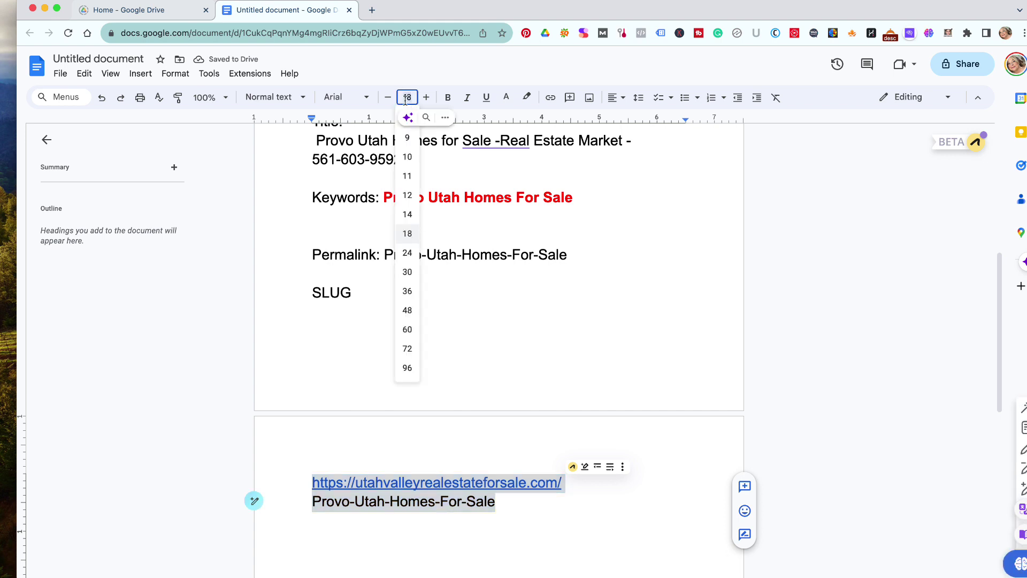
left_click(408, 195)
left_click(451, 385)
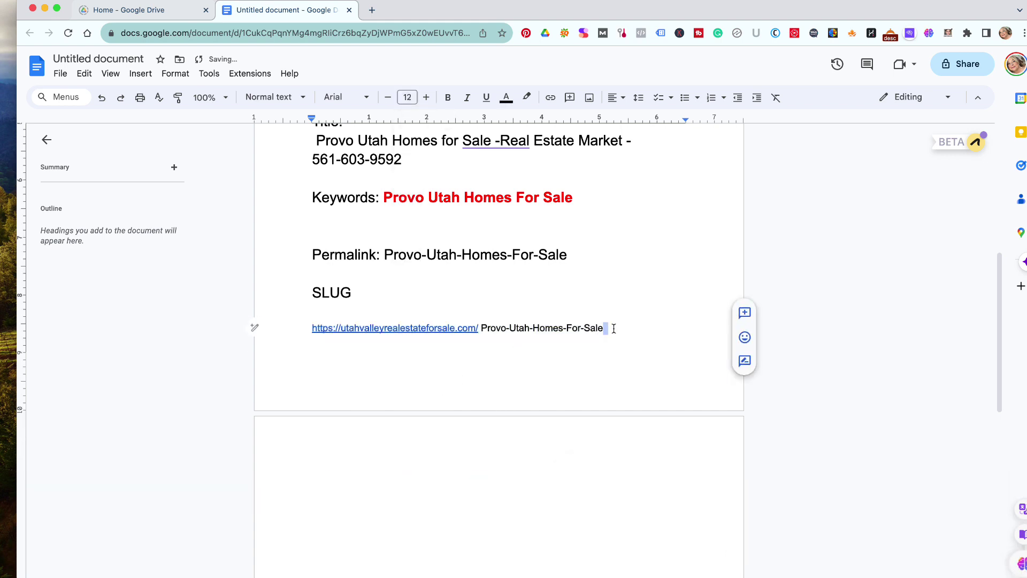
- Set the combined URL and slug line back to 18 pt
left_click_drag(615, 323, 452, 322)
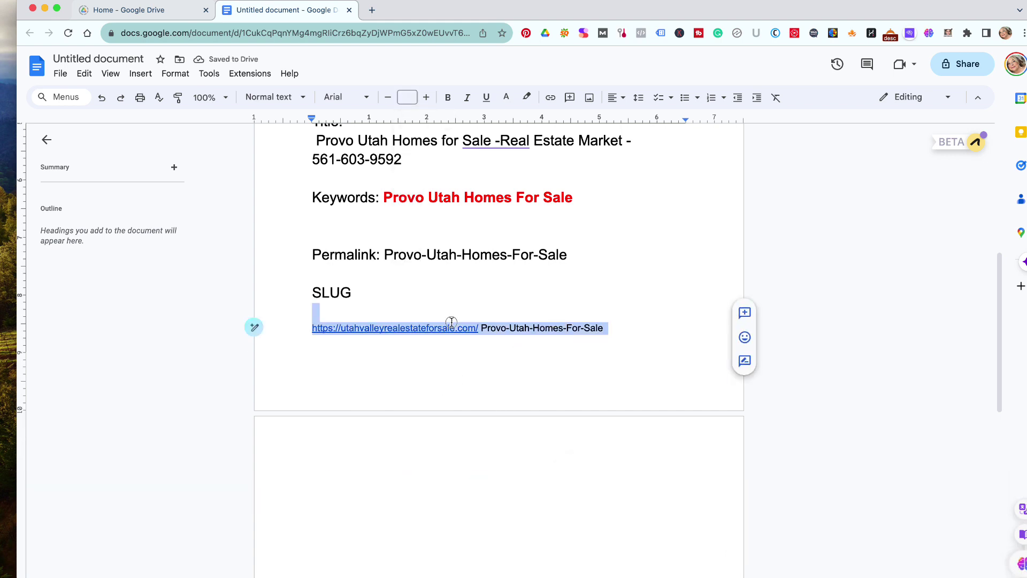
left_click(407, 97)
left_click(407, 234)
left_click(447, 362)
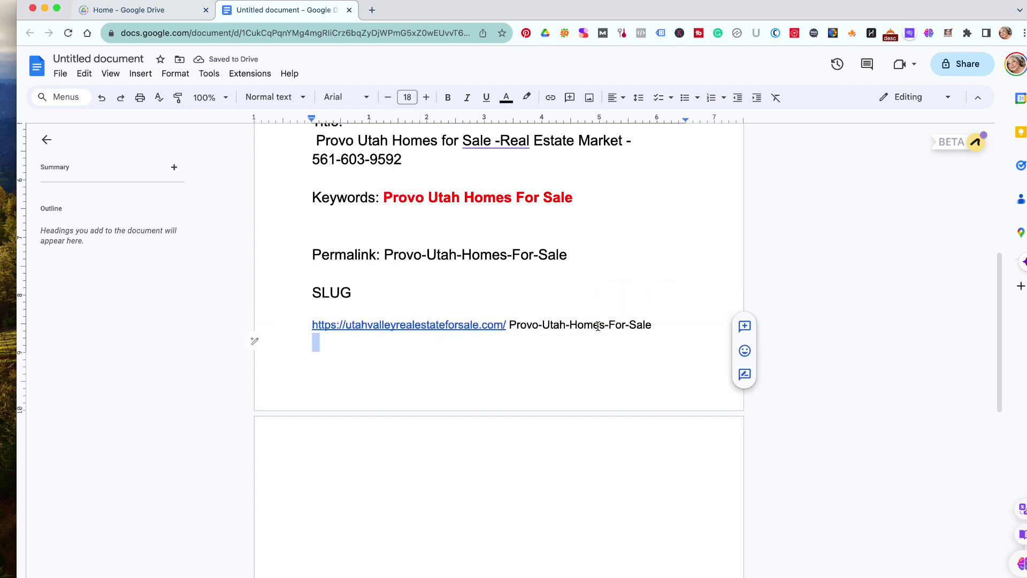
scroll(618, 389, "up", 1)
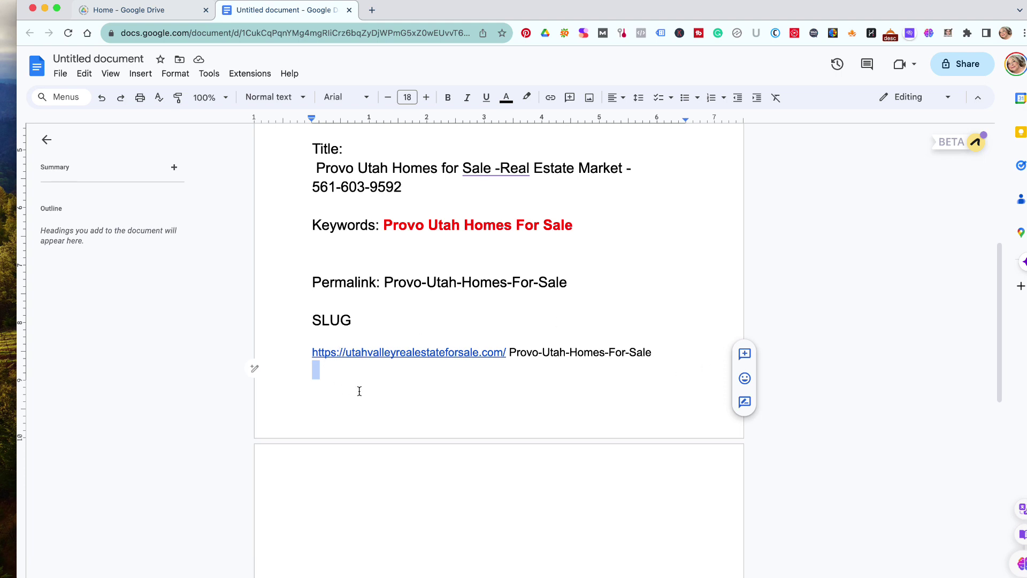
scroll(378, 394, "up", 4)
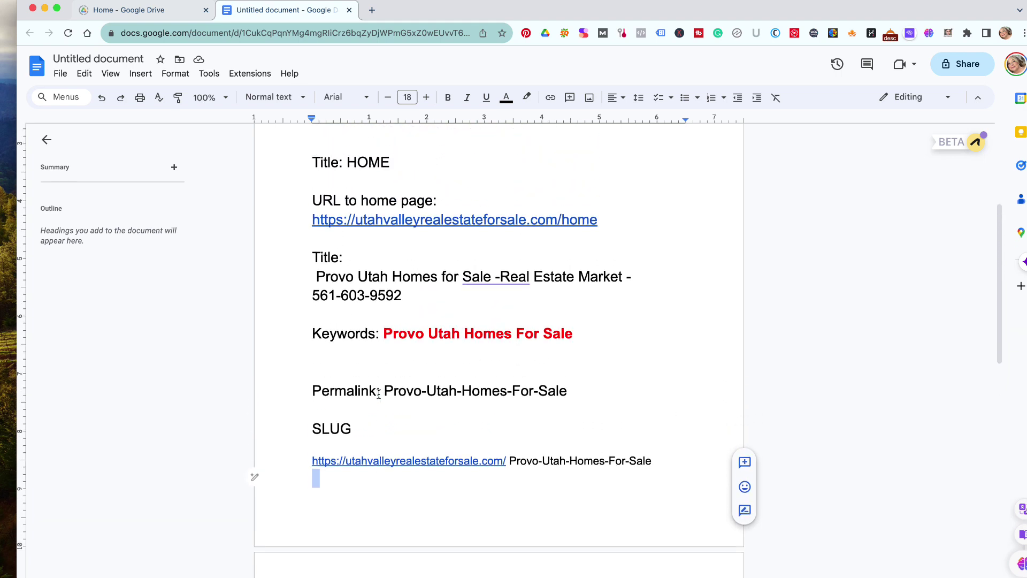
scroll(379, 394, "up", 1)
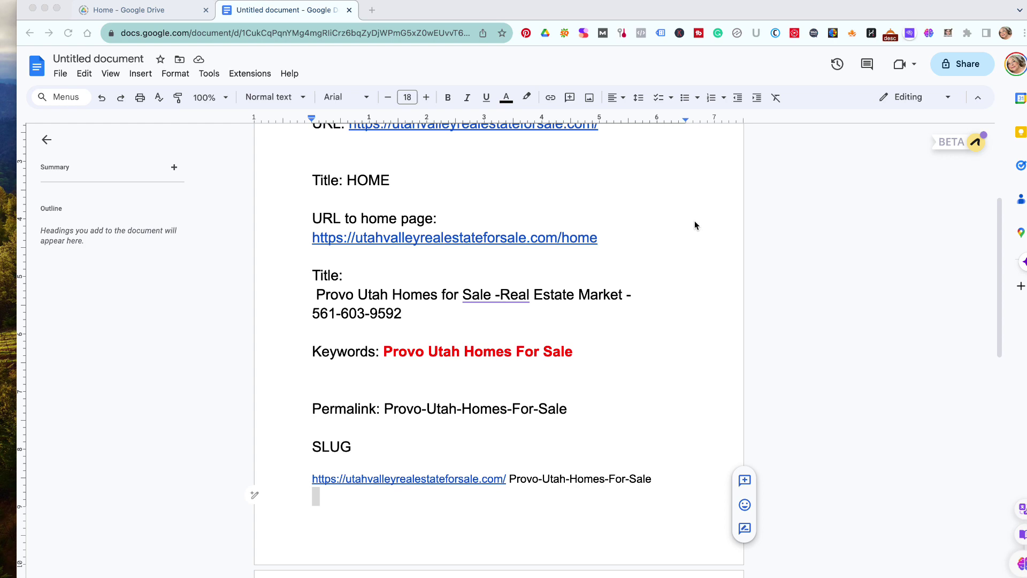
left_click(989, 179)
scroll(576, 229, "up", 4)
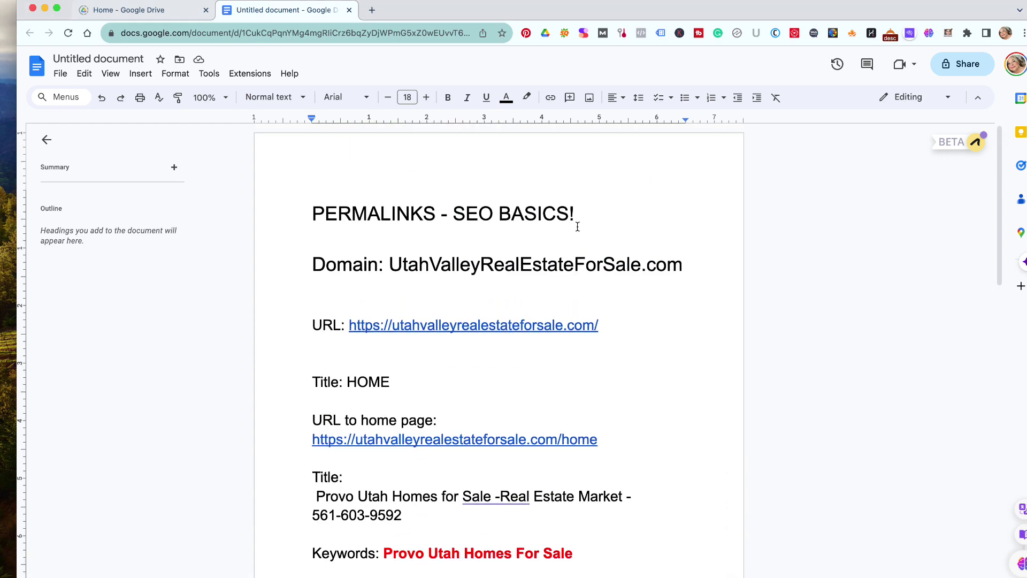